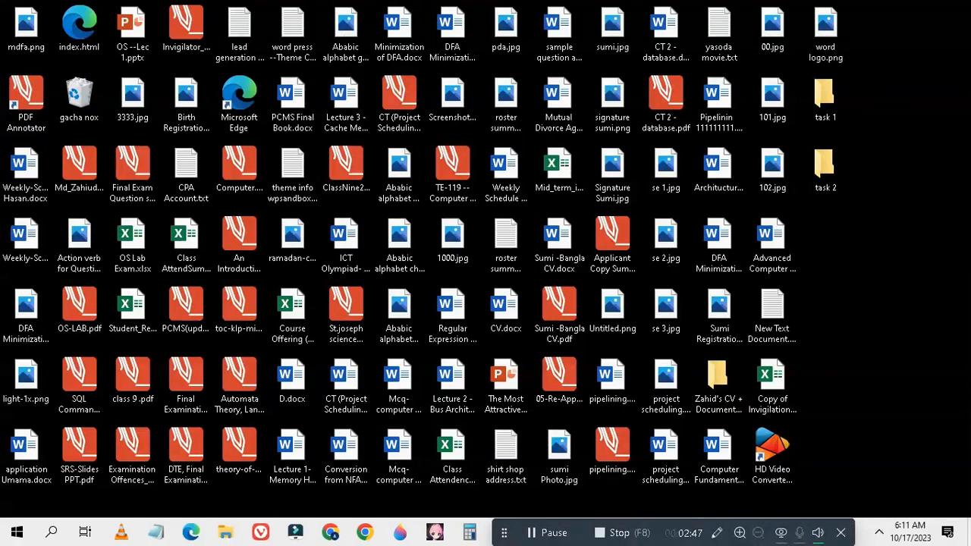
Open Word with a new blank document and close the Navigation and Document Recovery panes.
left_click(51, 532)
type("word")
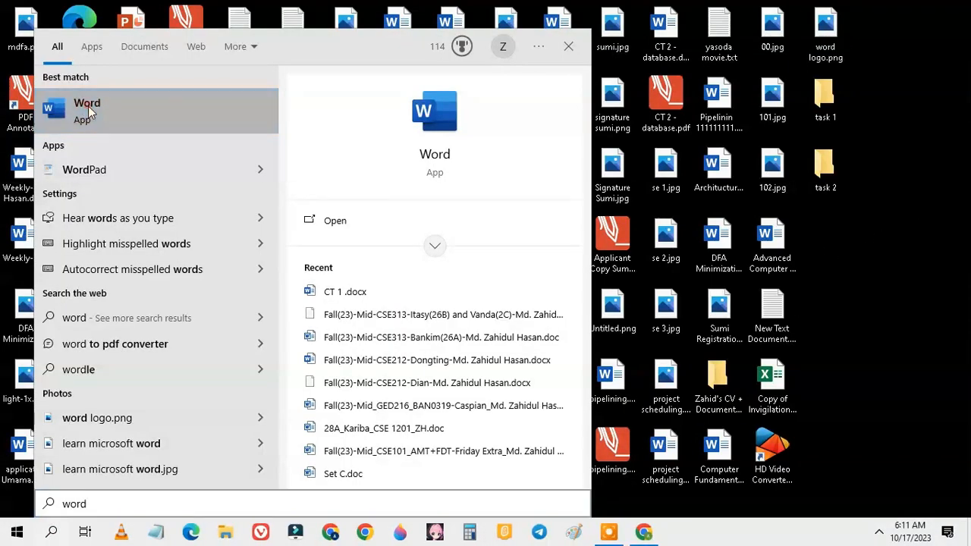
left_click(88, 106)
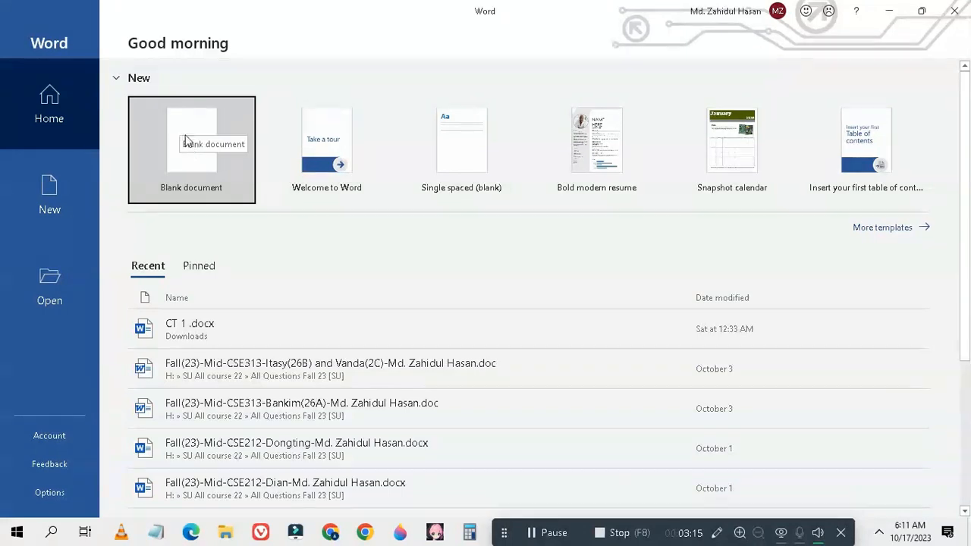
left_click(166, 150)
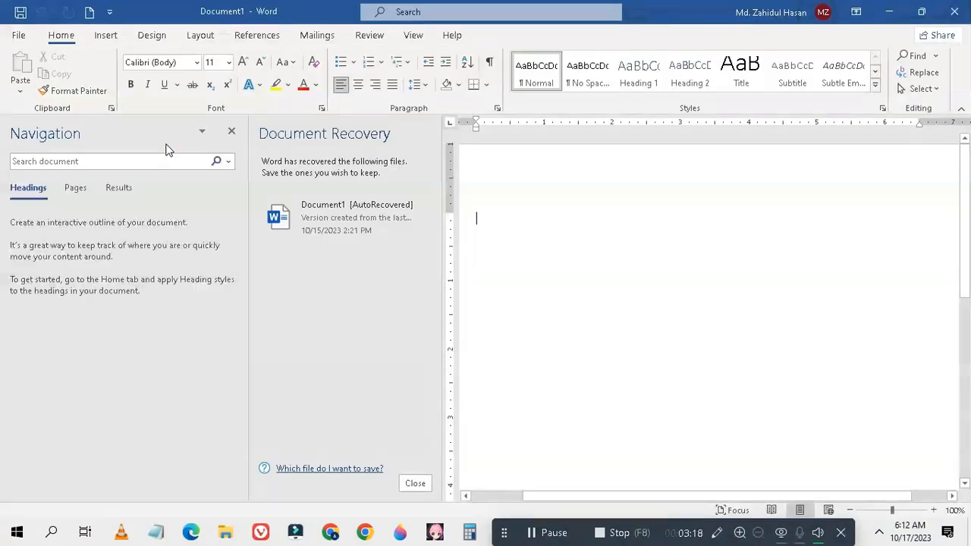
left_click(231, 133)
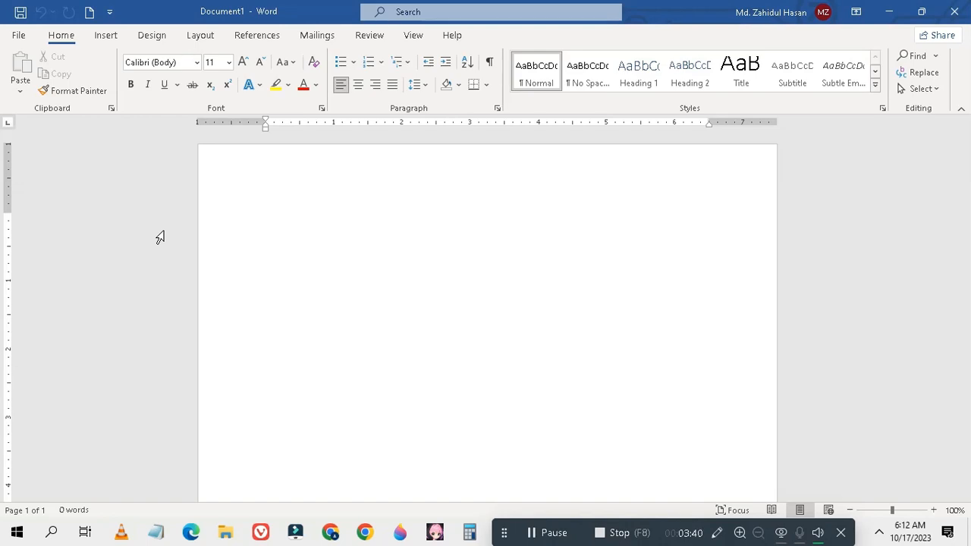
Enter the title "ABC Company" on the first line of the document.
type("AbC")
key("BackSpace")
key("BackSpace")
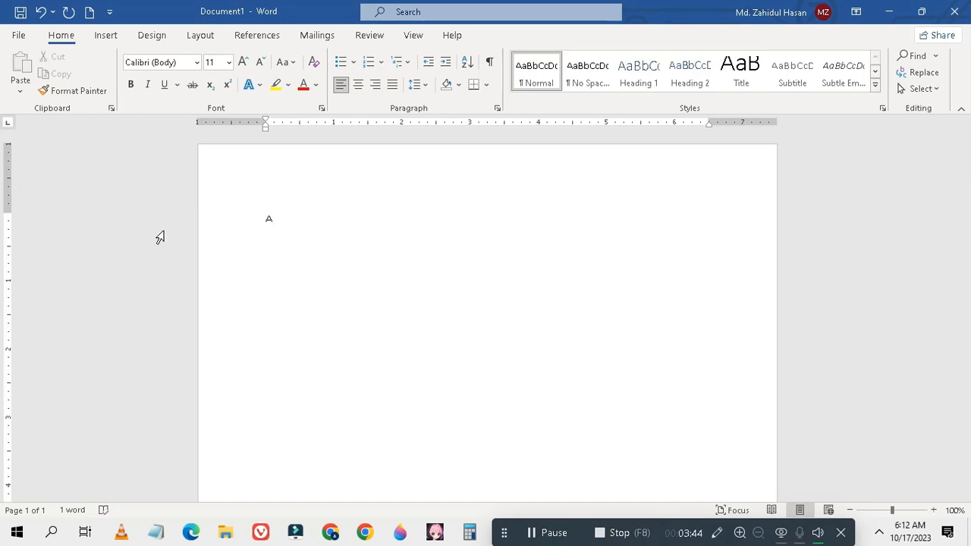
type("BC Company")
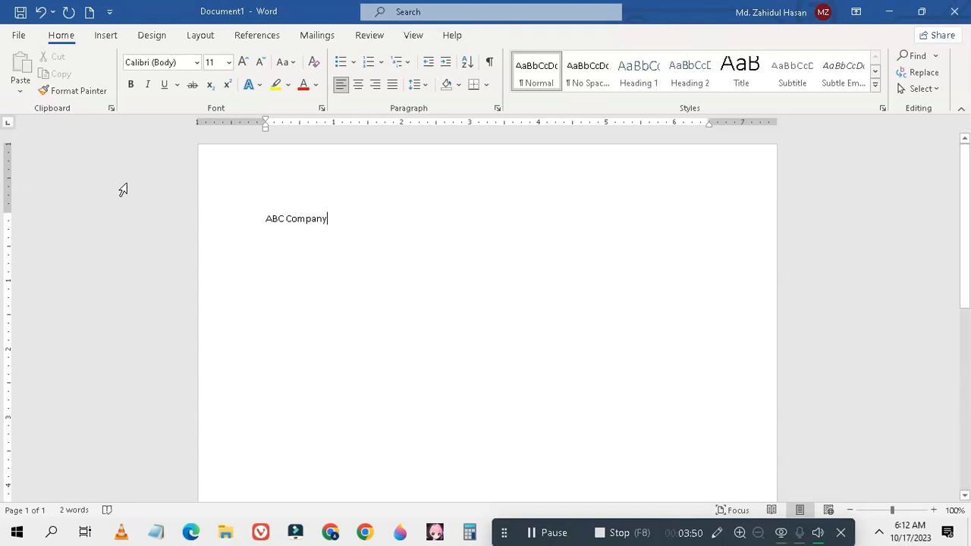
Enlarge the "ABC Company" title to font size 26.
left_click(229, 220)
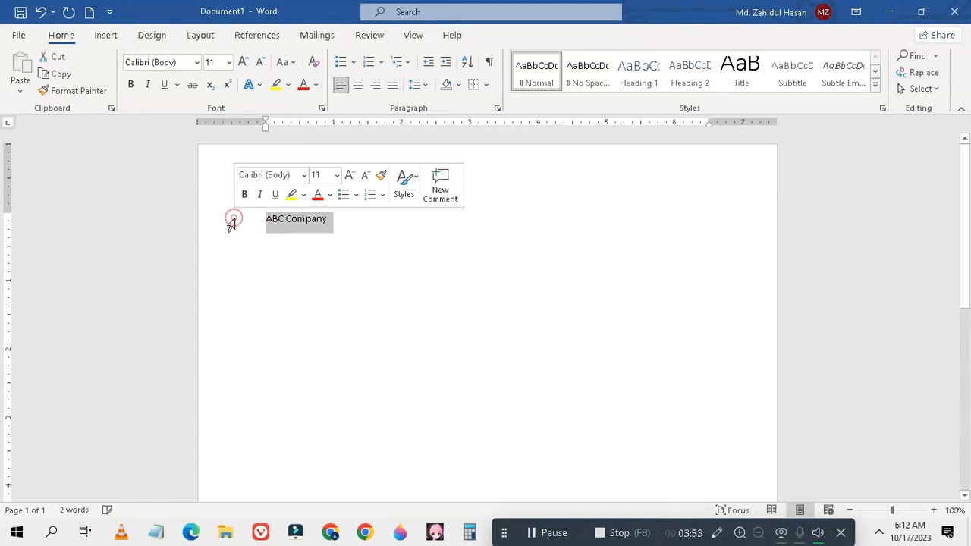
left_click(242, 65)
left_click(242, 65)
left_click(242, 65)
left_click(242, 65)
left_click(242, 65)
left_click(242, 65)
left_click(242, 66)
left_click(242, 65)
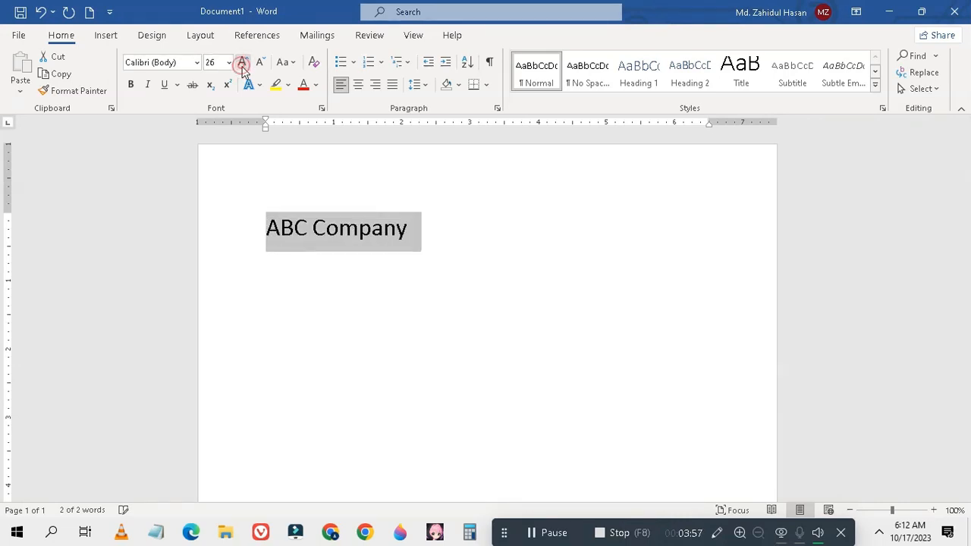
Center the "ABC Company" title and format it in bold with the standard green font color.
left_click(357, 85)
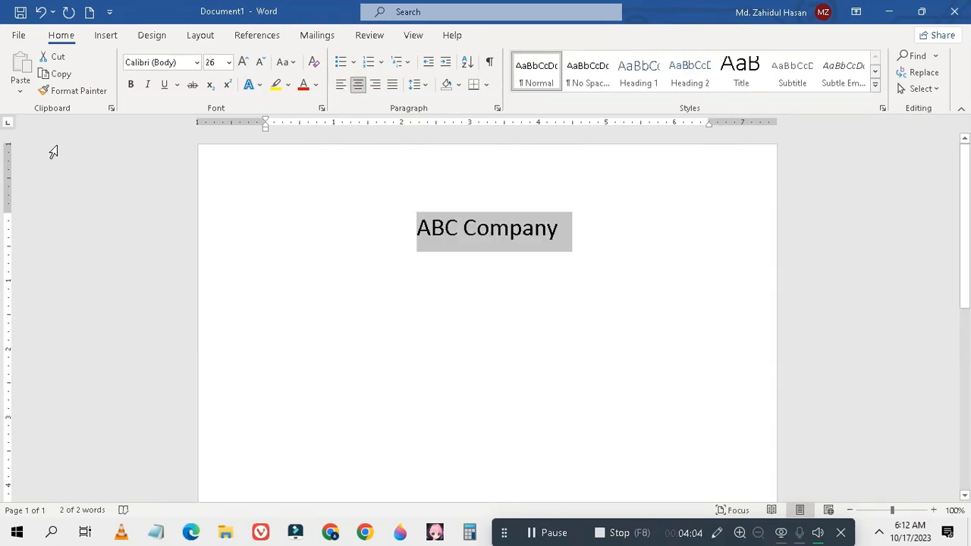
left_click(130, 85)
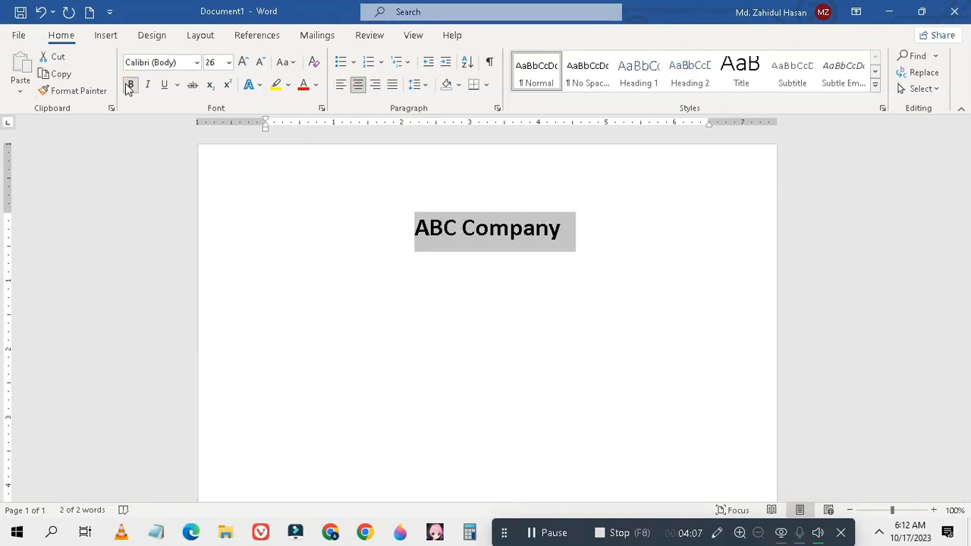
left_click(315, 85)
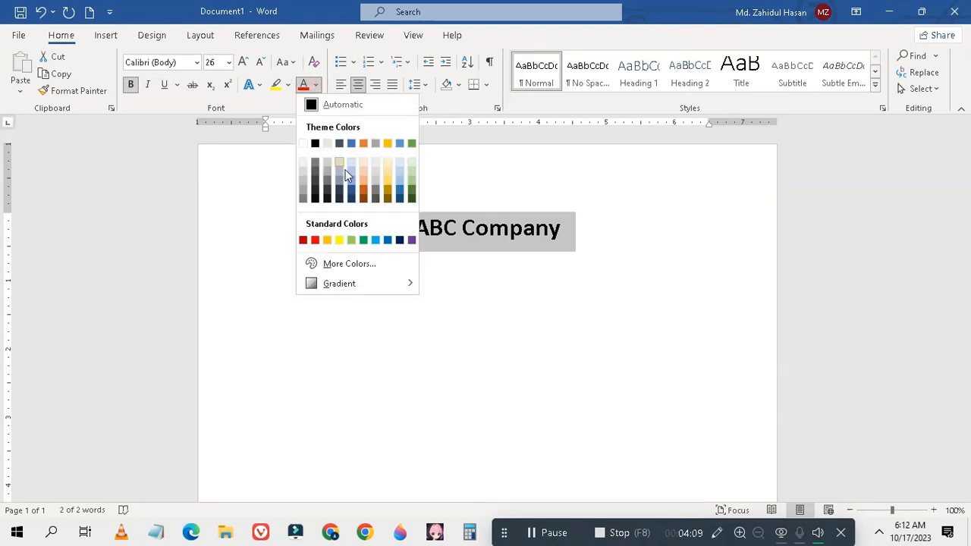
left_click(363, 240)
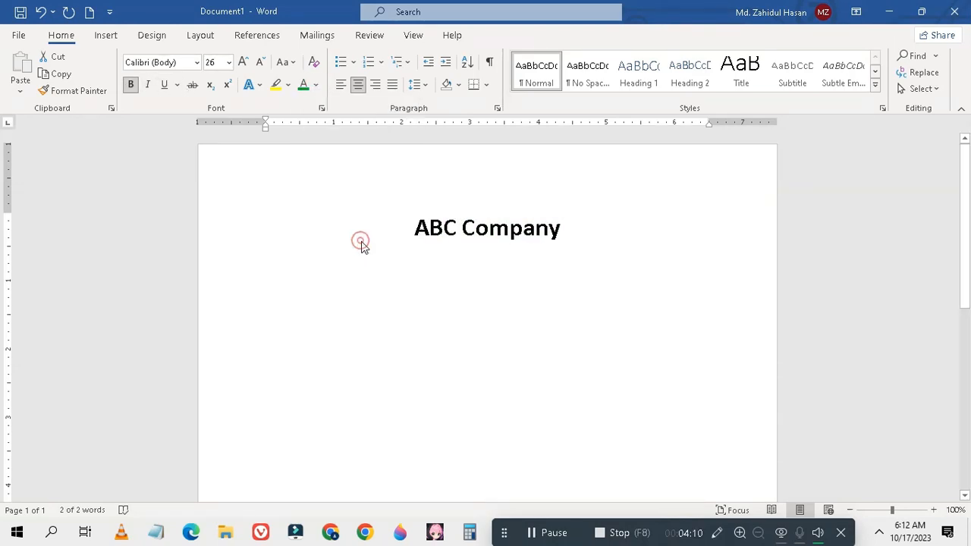
left_click(588, 245)
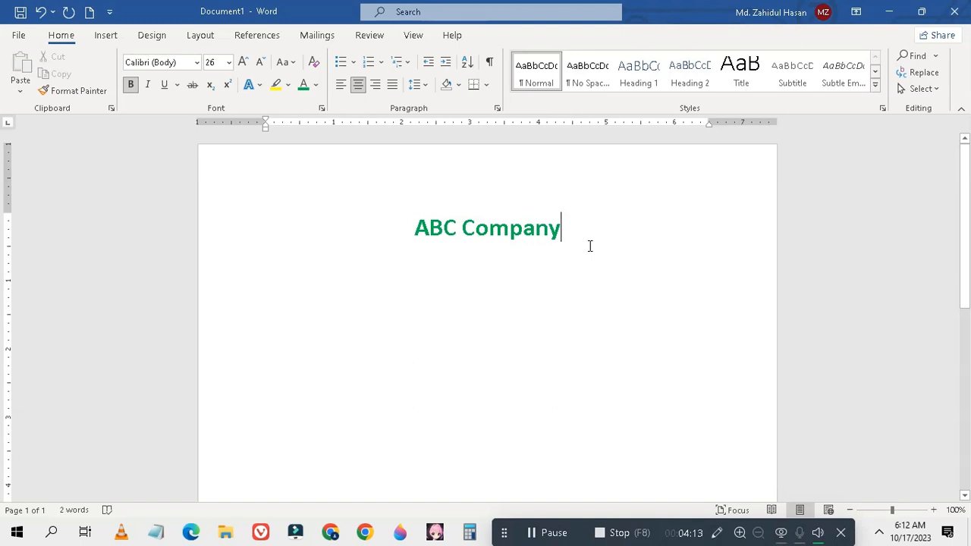
Add a second heading line below the title reading "Pay Slip – October 2023".
key("Return")
type("P")
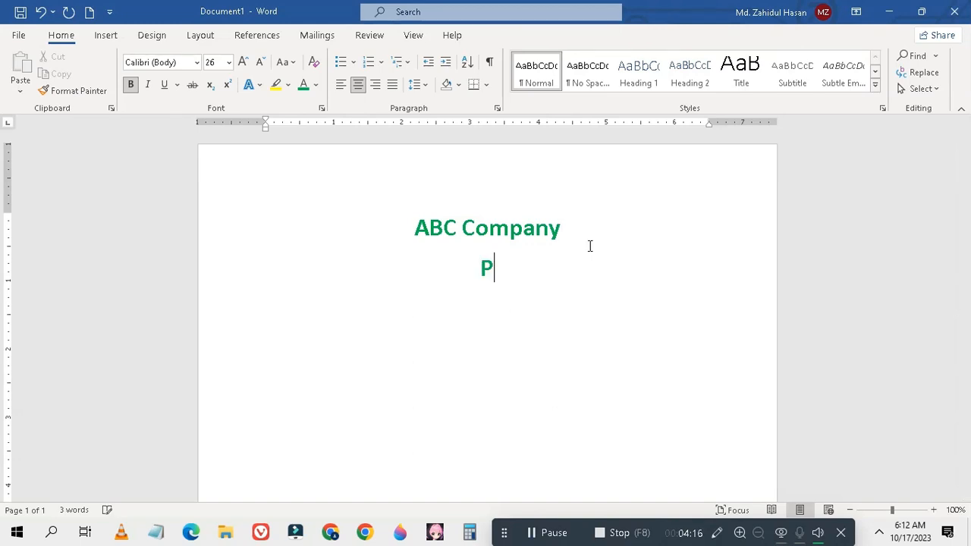
type("ay S")
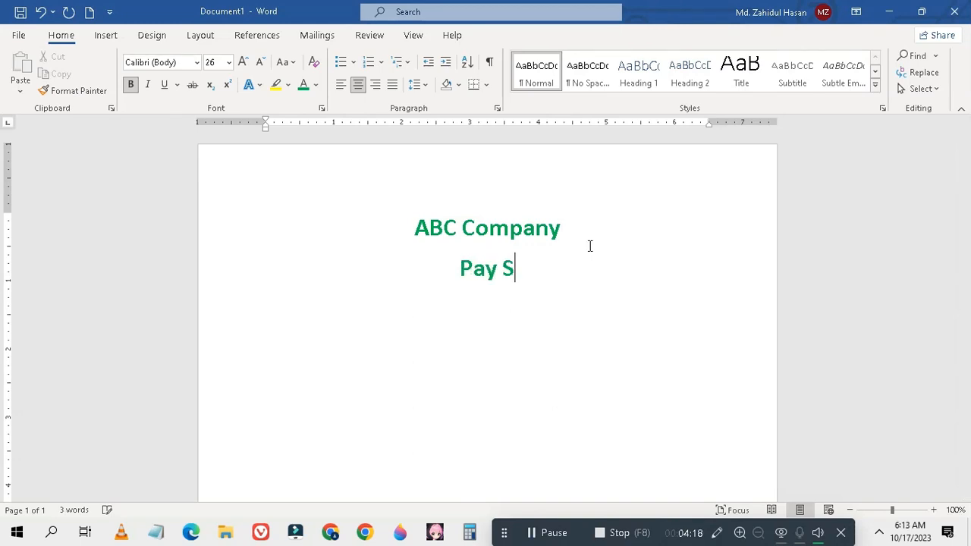
type("lip")
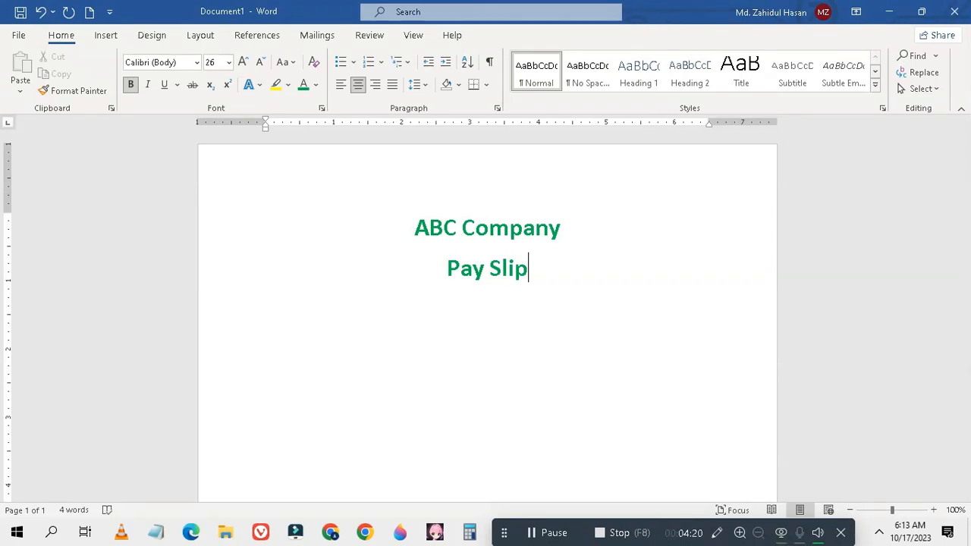
type("-")
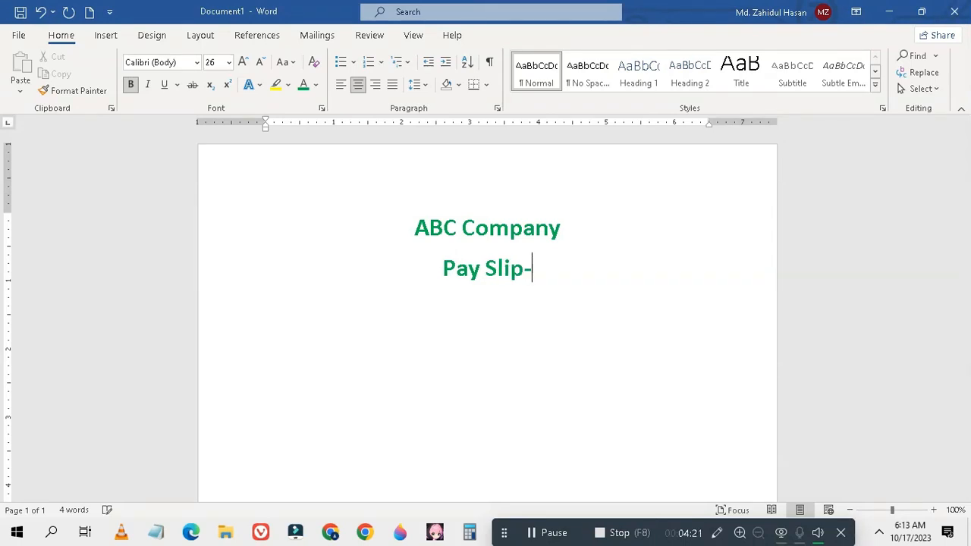
left_click(523, 271)
left_click(541, 270)
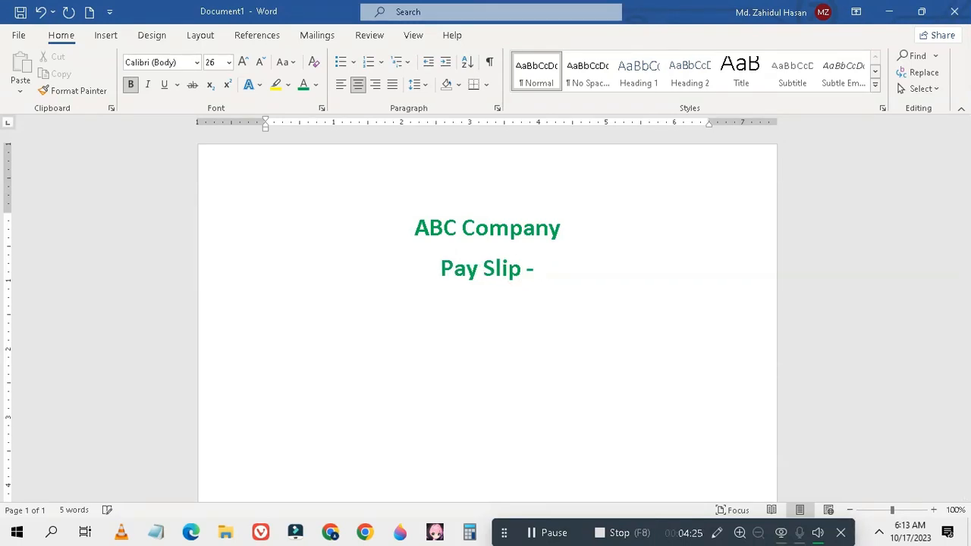
type("Octo")
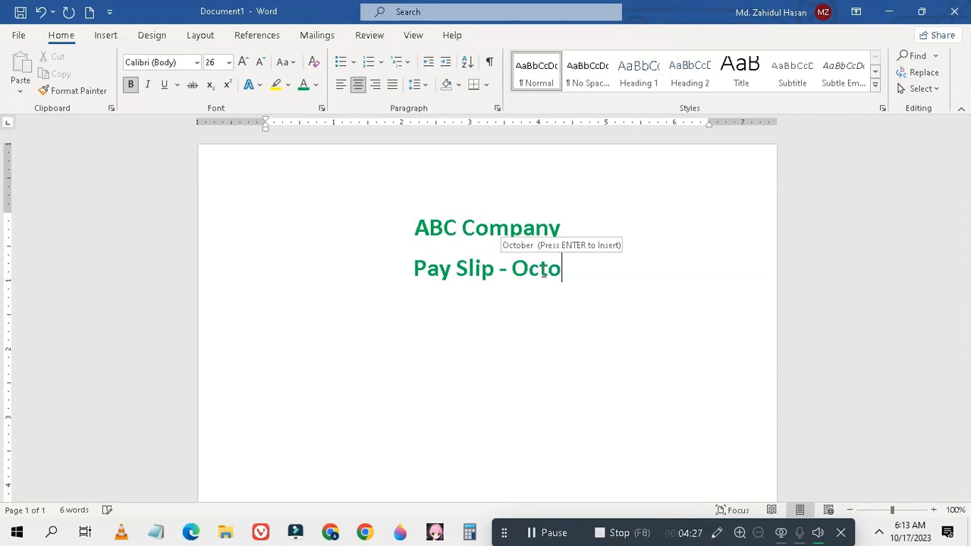
type("ber ")
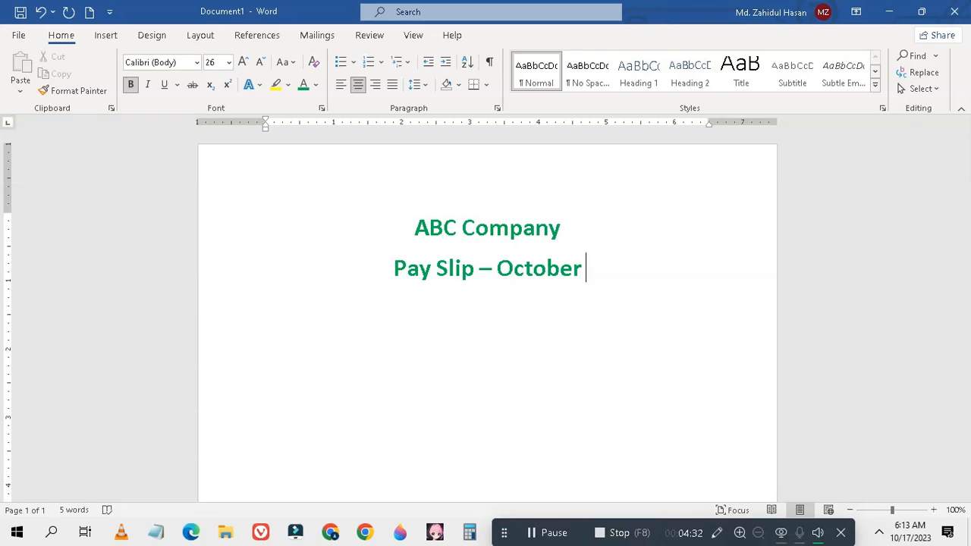
type("202")
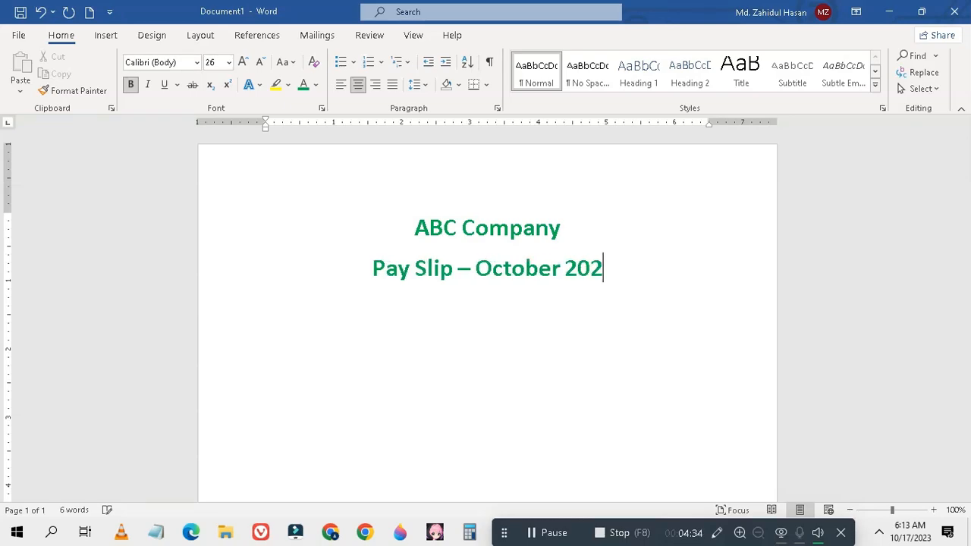
type("3")
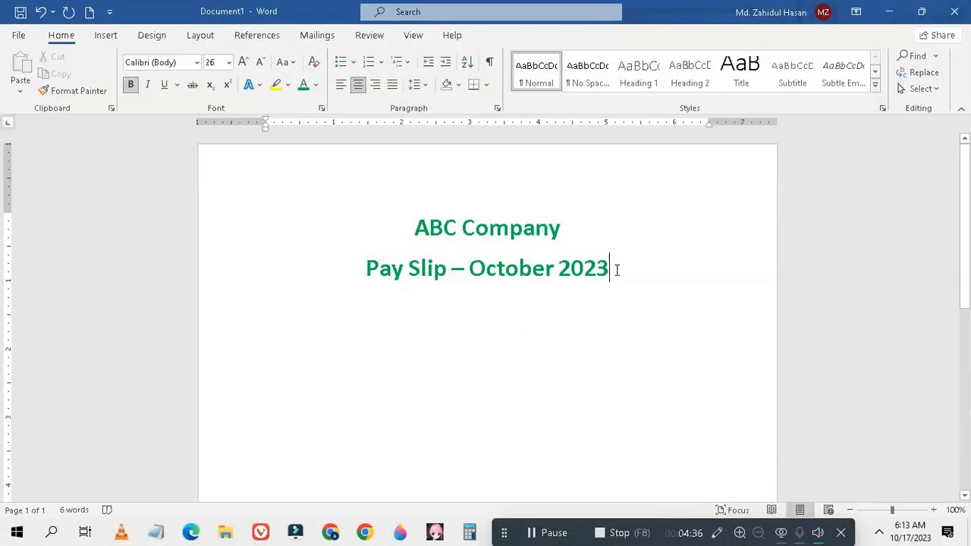
left_click_drag(610, 270, 471, 270)
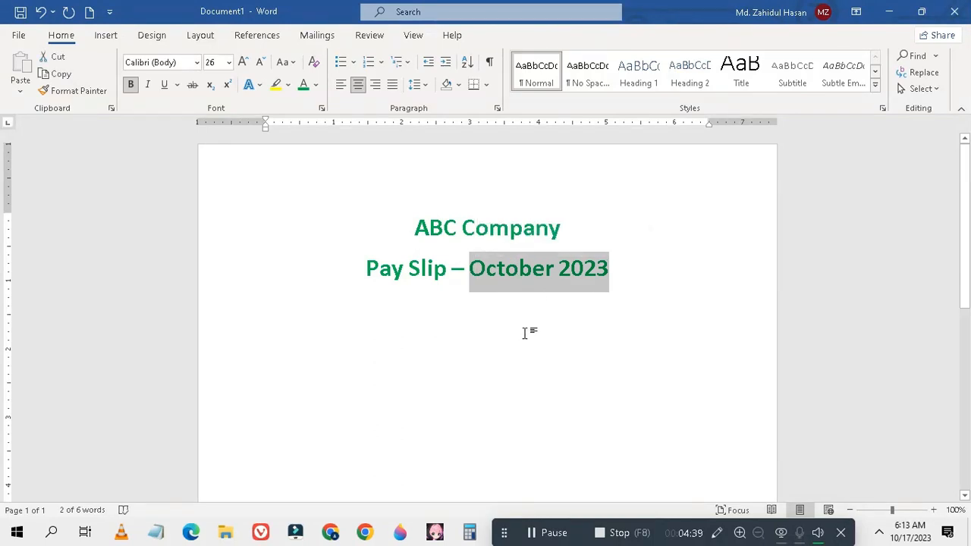
left_click(637, 275)
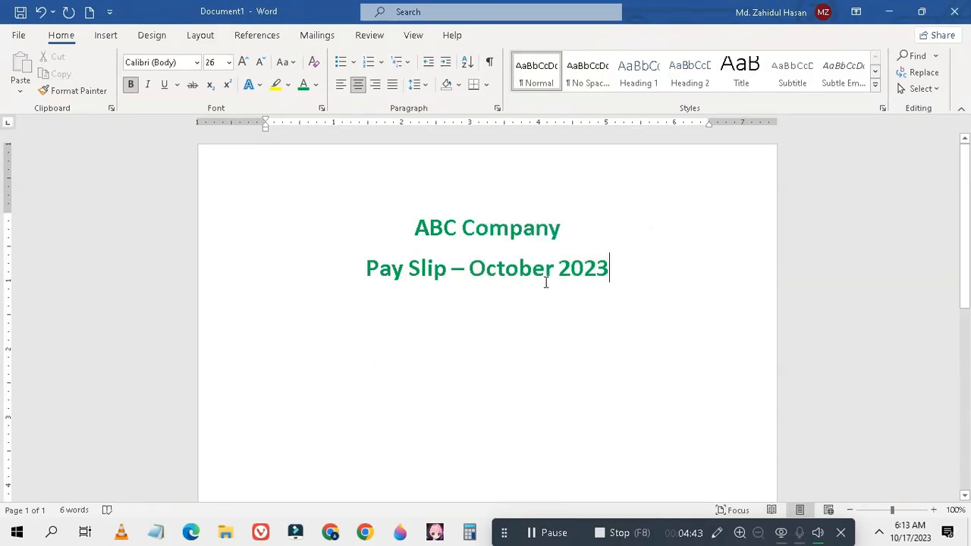
triple_click(417, 227)
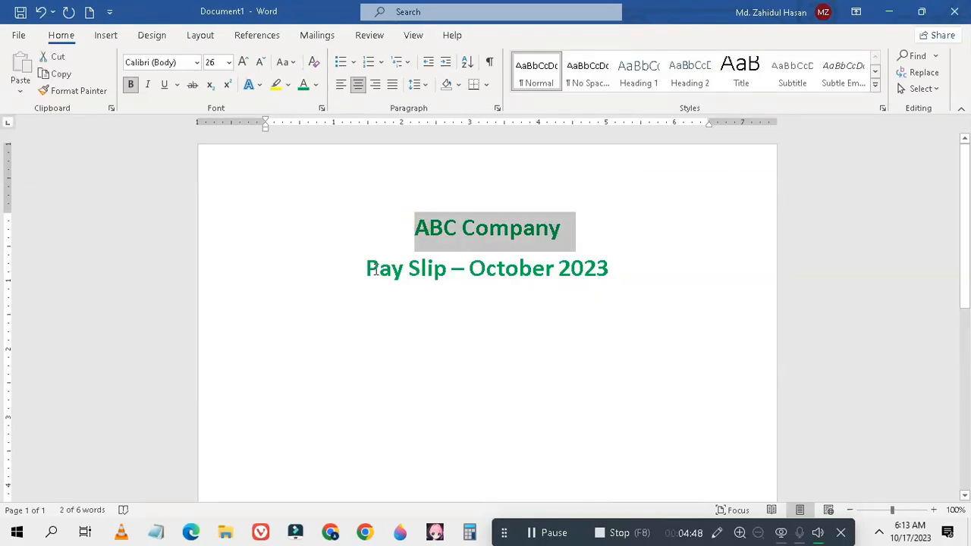
Reduce the "Pay Slip – October 2023" line to font size 20 and color it red.
left_click_drag(359, 266, 597, 266)
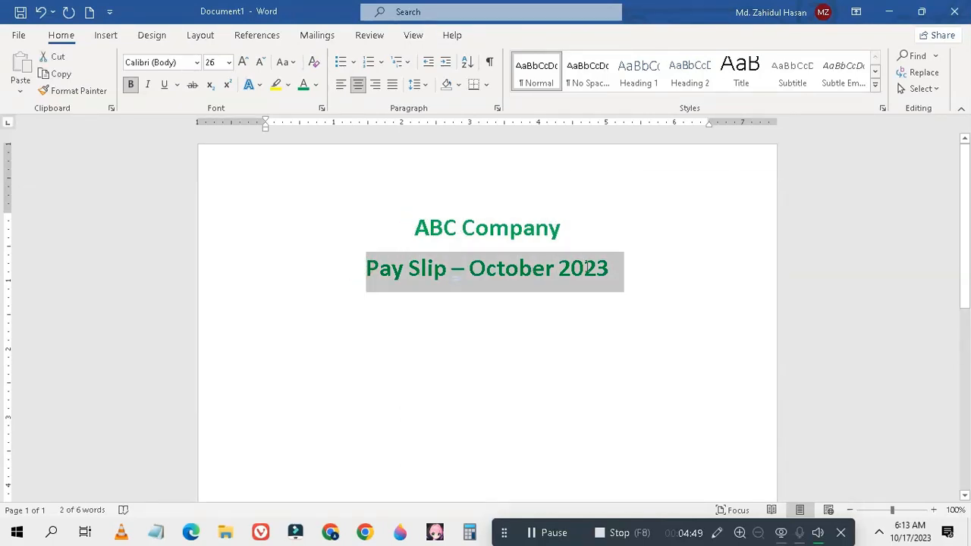
left_click(260, 62)
left_click(260, 62)
left_click(260, 62)
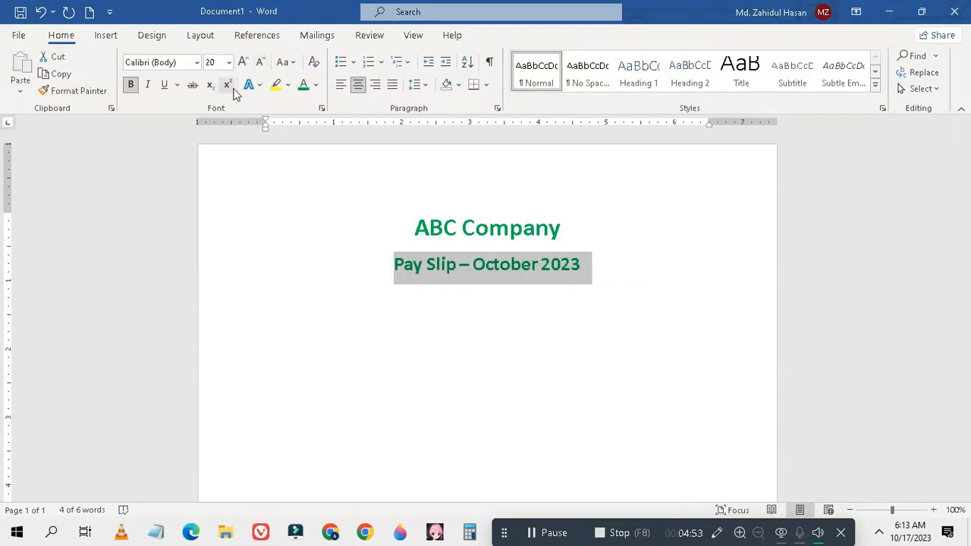
left_click(316, 85)
left_click(317, 241)
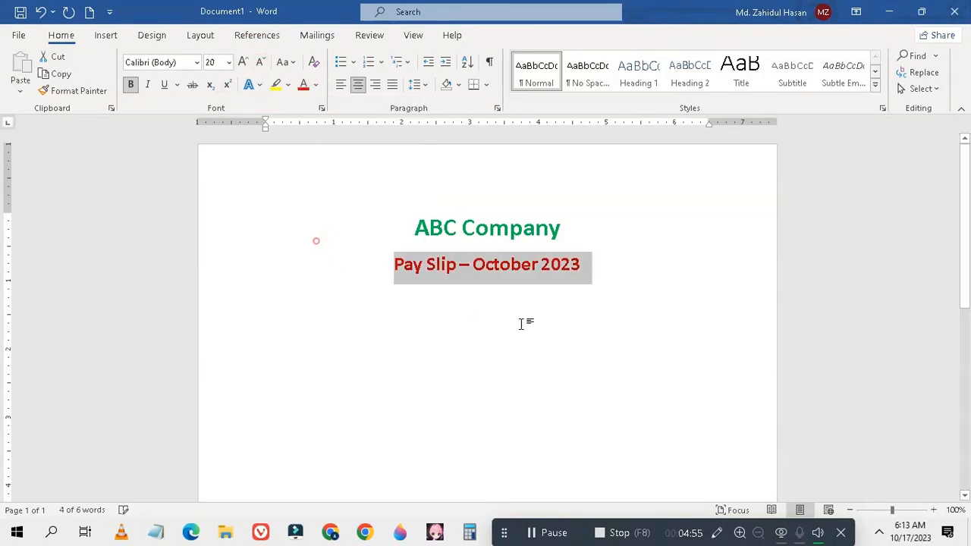
Leave a blank line below the pay slip heading and add a left-aligned label "Name".
left_click(615, 281)
key("Return")
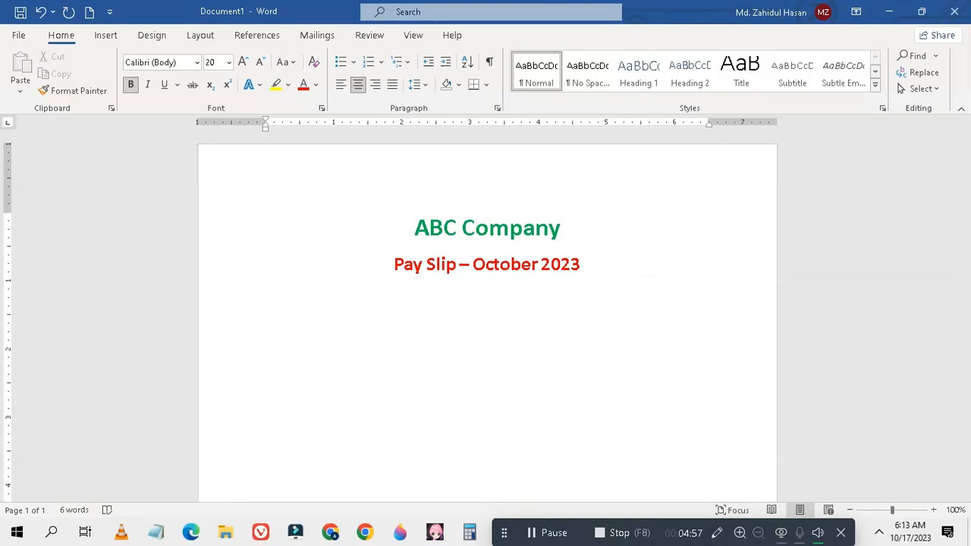
left_click(340, 85)
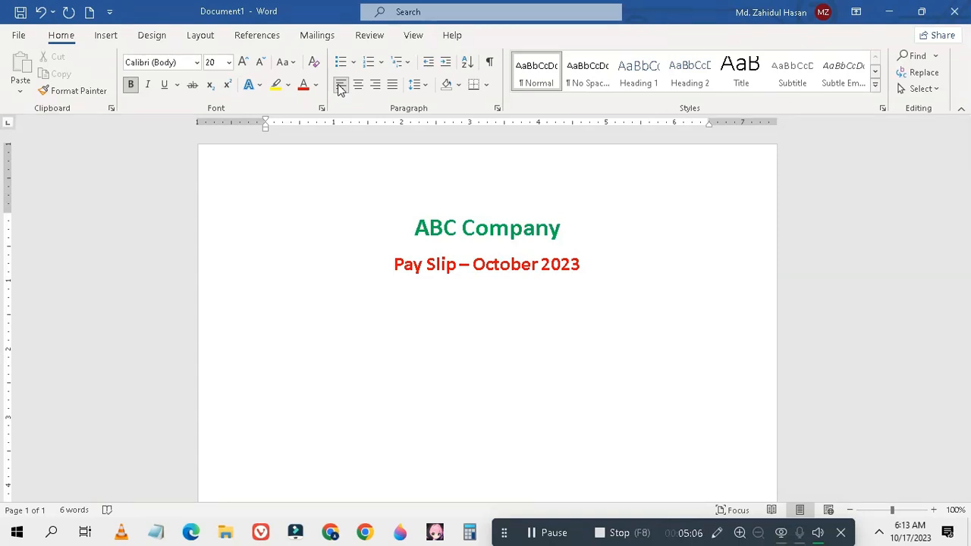
type("M")
key("BackSpace")
type("Name")
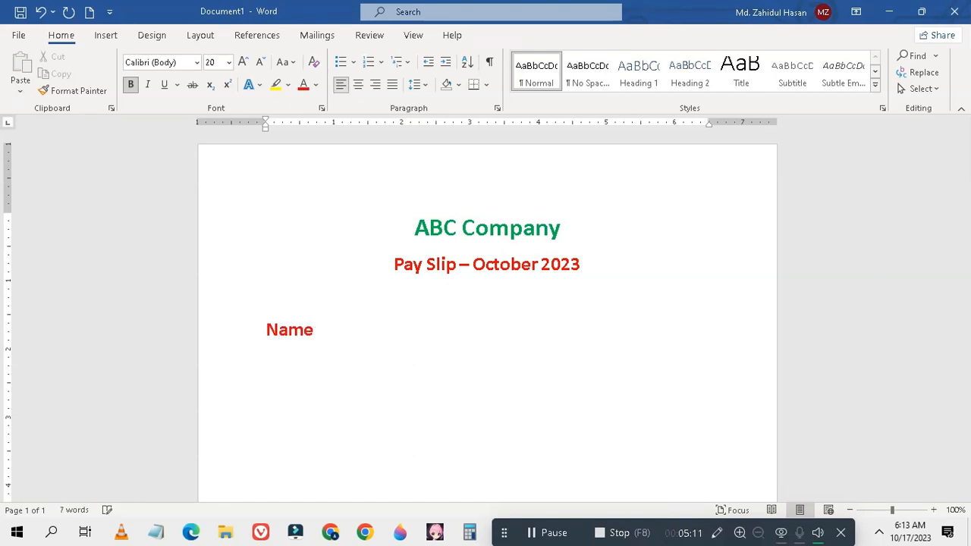
Color the Name label black, complete it as "Name :" and start a new line below it.
left_click(237, 333)
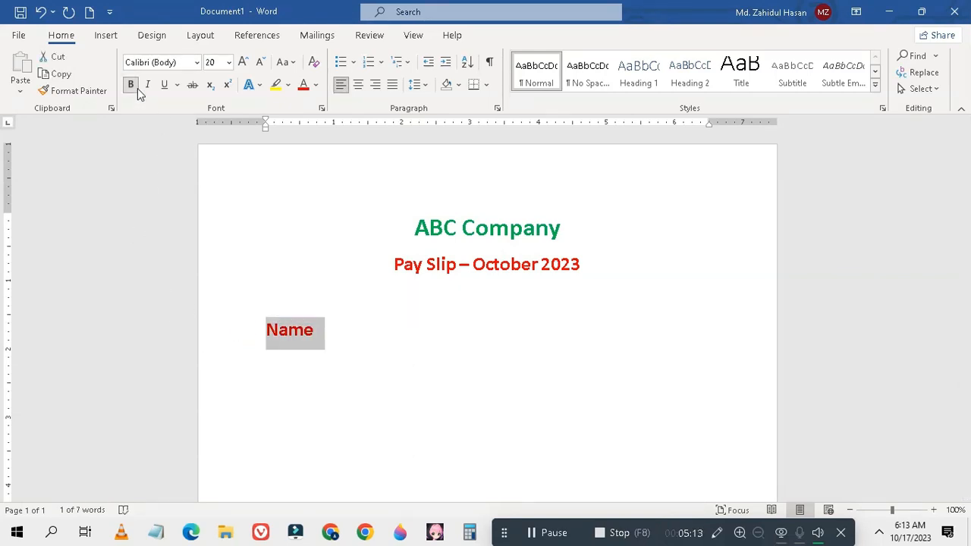
left_click(315, 85)
left_click(318, 147)
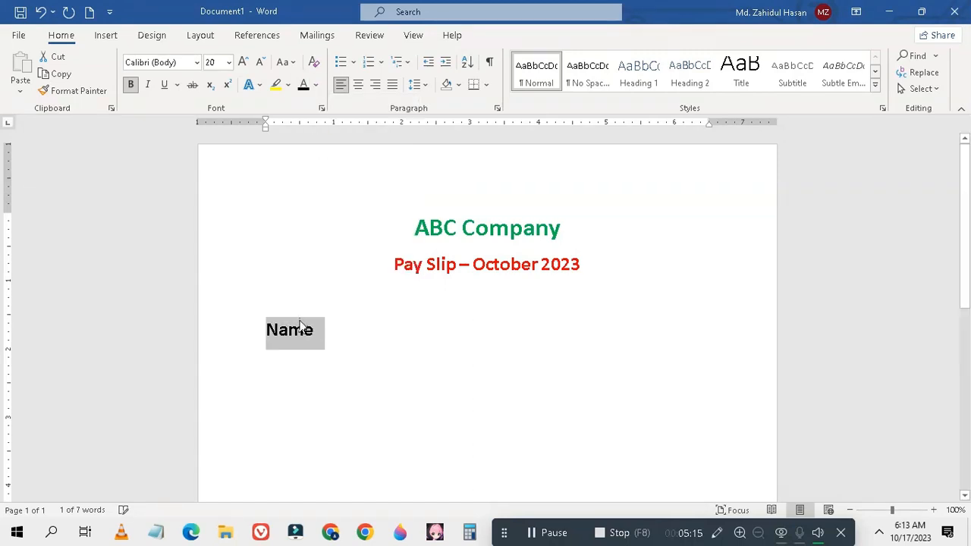
left_click(319, 330)
type(":")
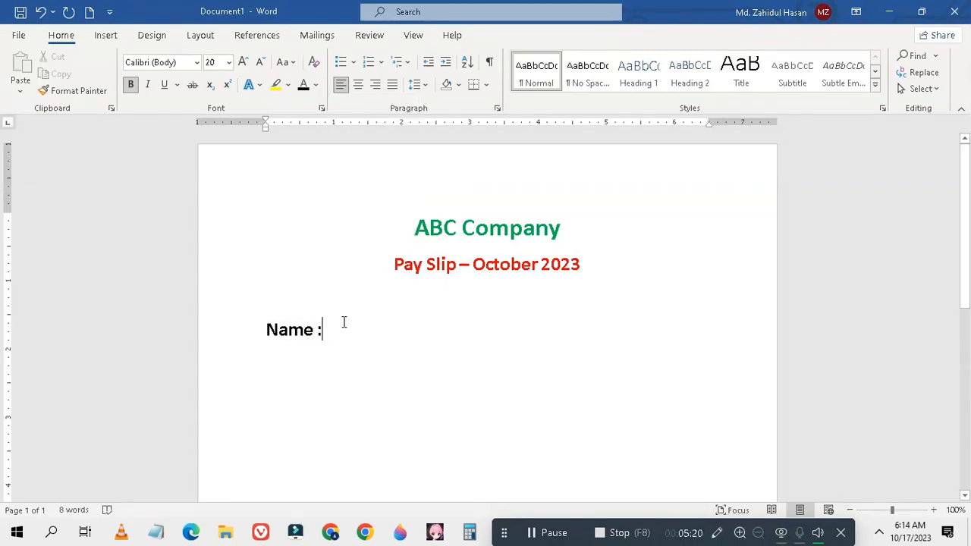
key("Return")
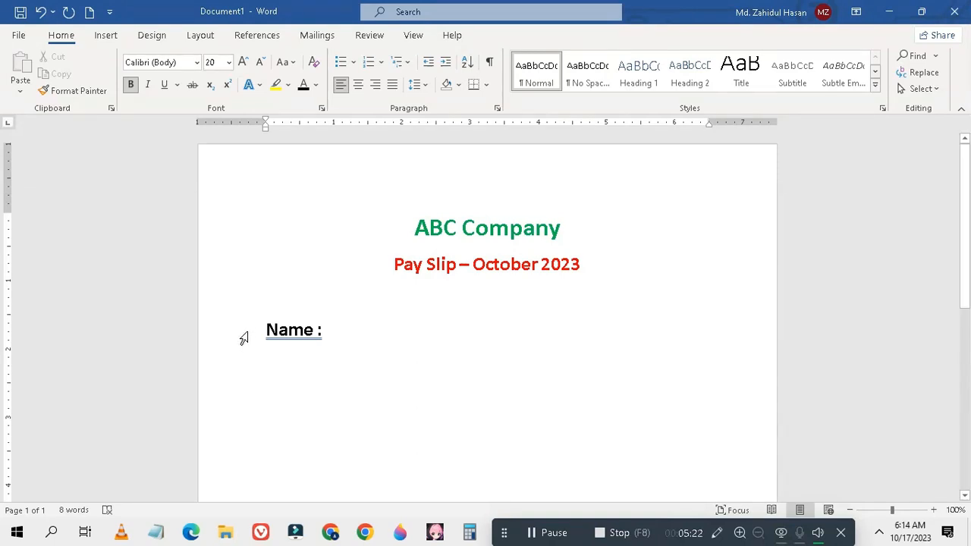
Add a "Designation:" label on the line below the Name label and start another line beneath it.
right_click(277, 343)
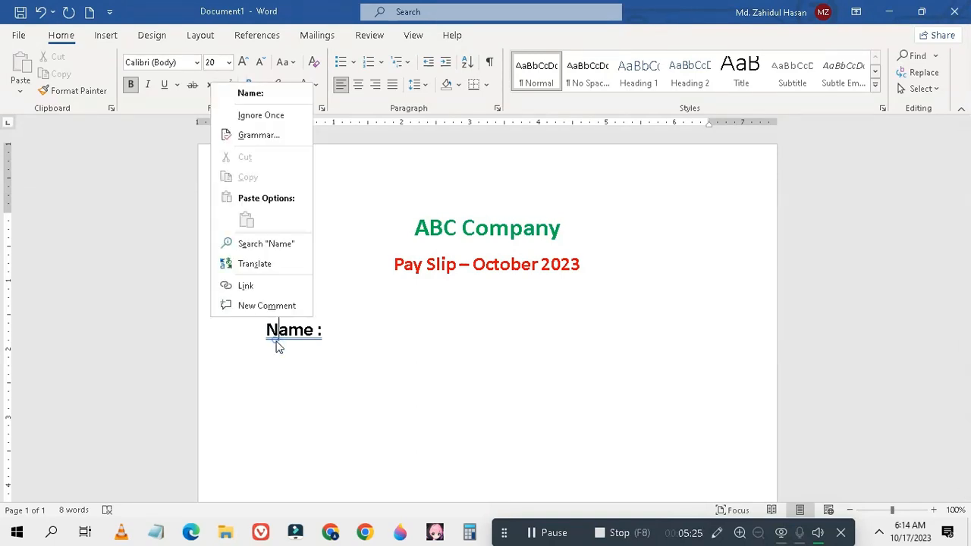
left_click(269, 353)
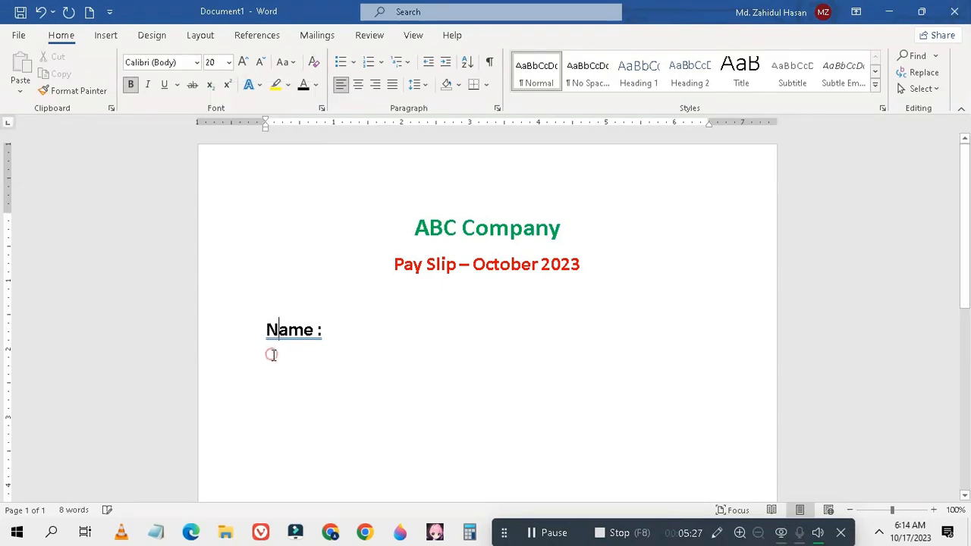
left_click(336, 340)
key("Return")
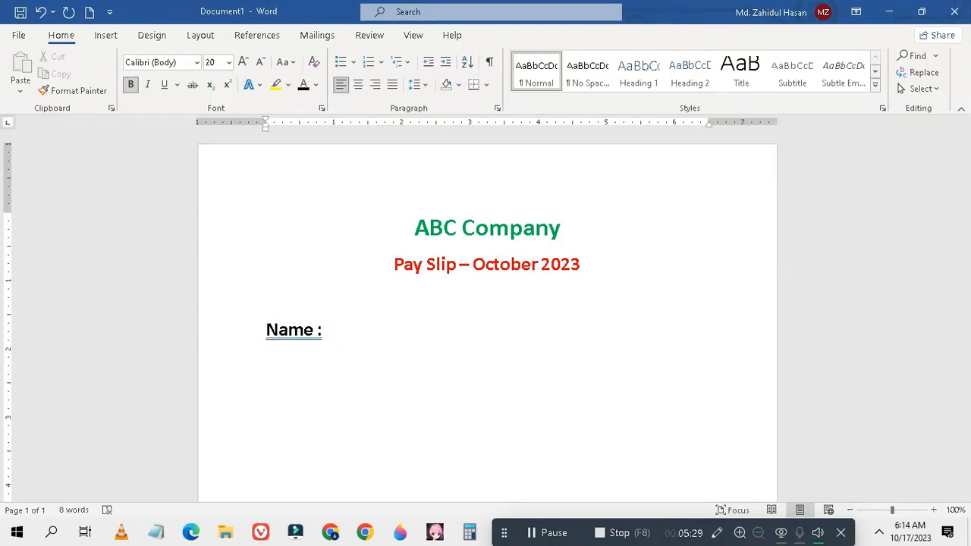
type("Designati")
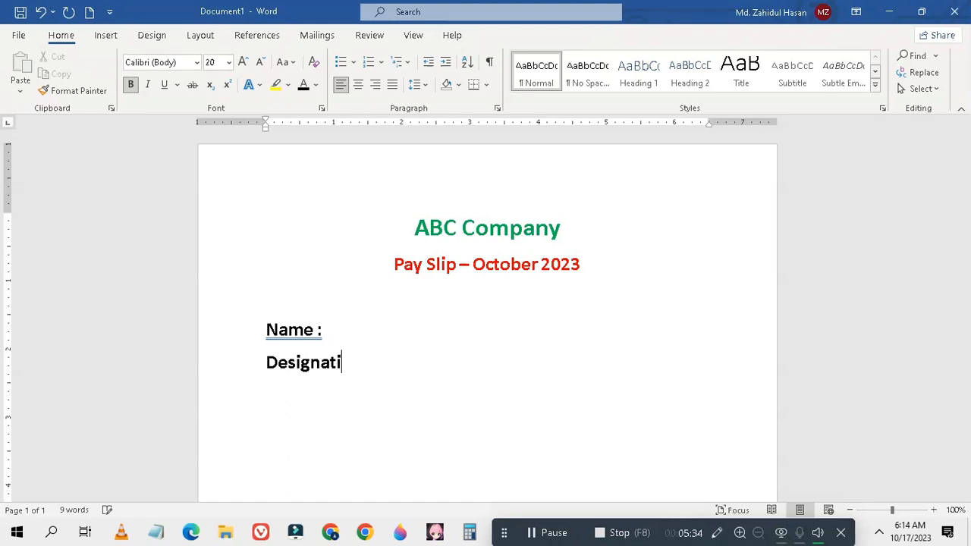
type("on:")
key("Return")
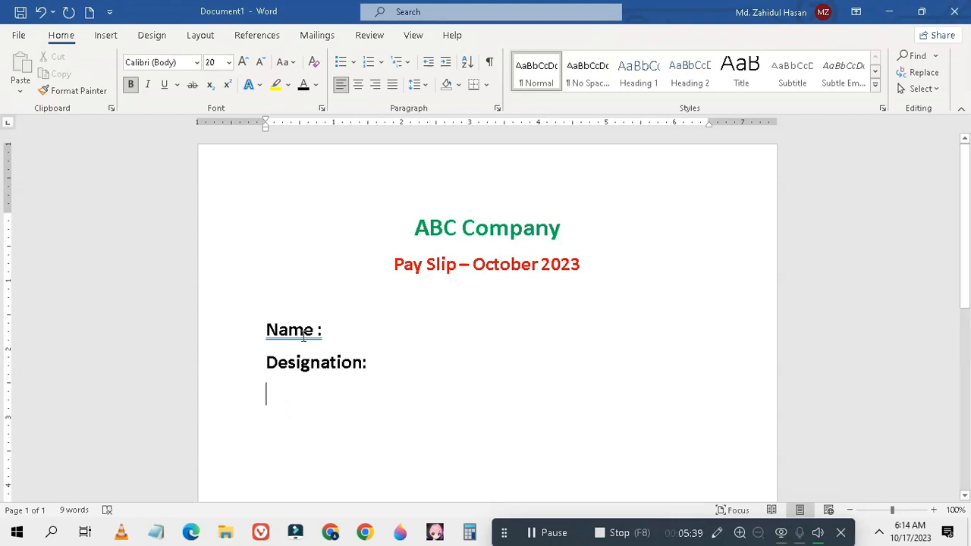
Add the labels "Basic:" and "Tax:" on separate lines below Designation, and apply the suggested grammar correction "Name:" to the Name label.
type("B")
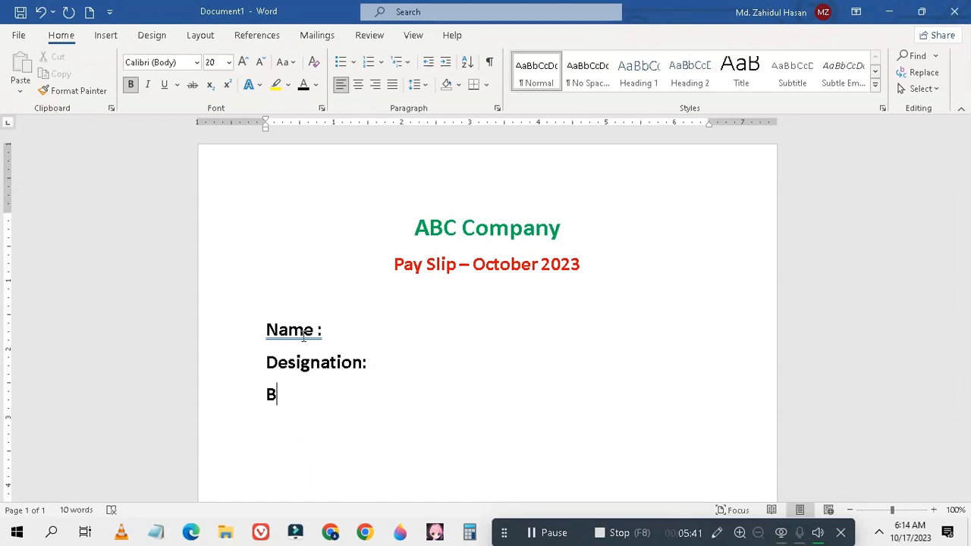
type("asic:")
key("Return")
type("Tax:")
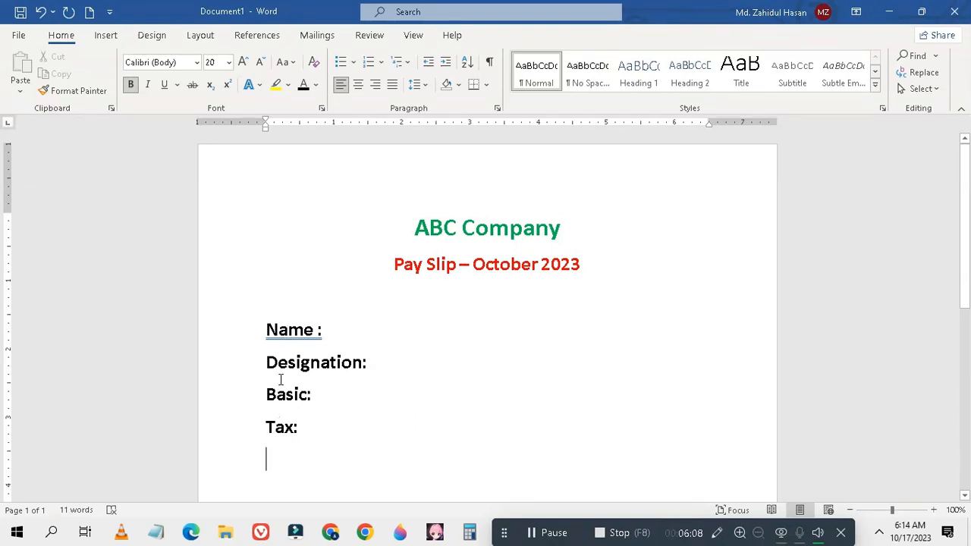
right_click(299, 341)
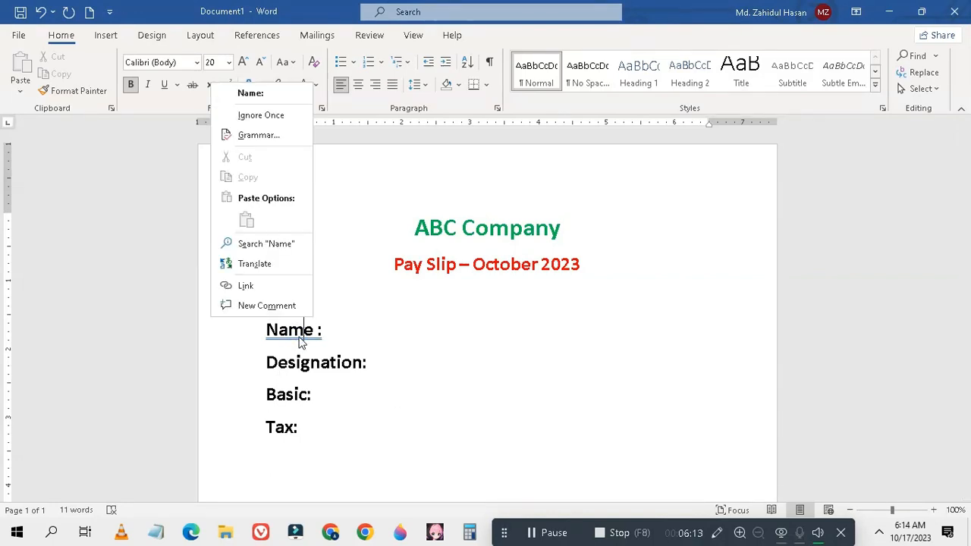
left_click(261, 93)
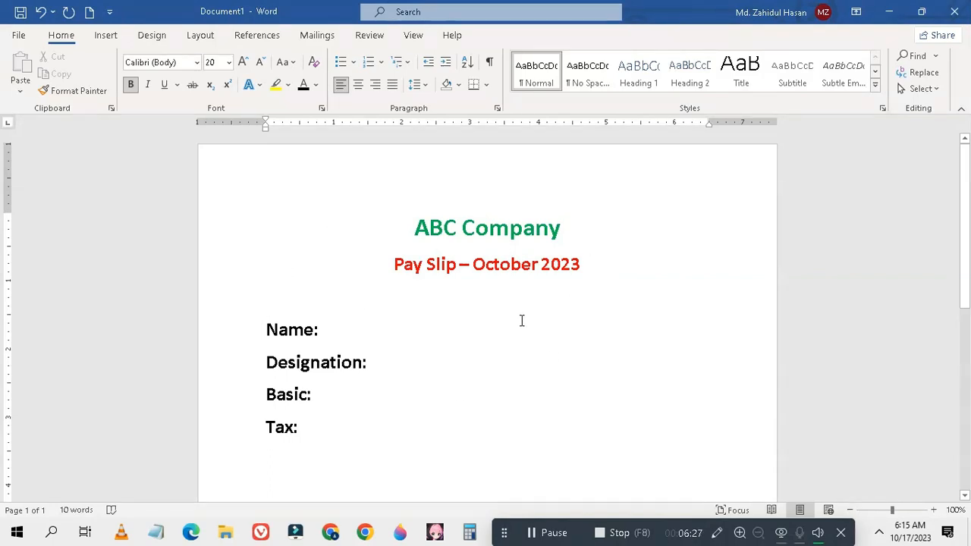
Save the document under the file name "Pay Slip" in the computer's local Documents folder.
left_click(16, 34)
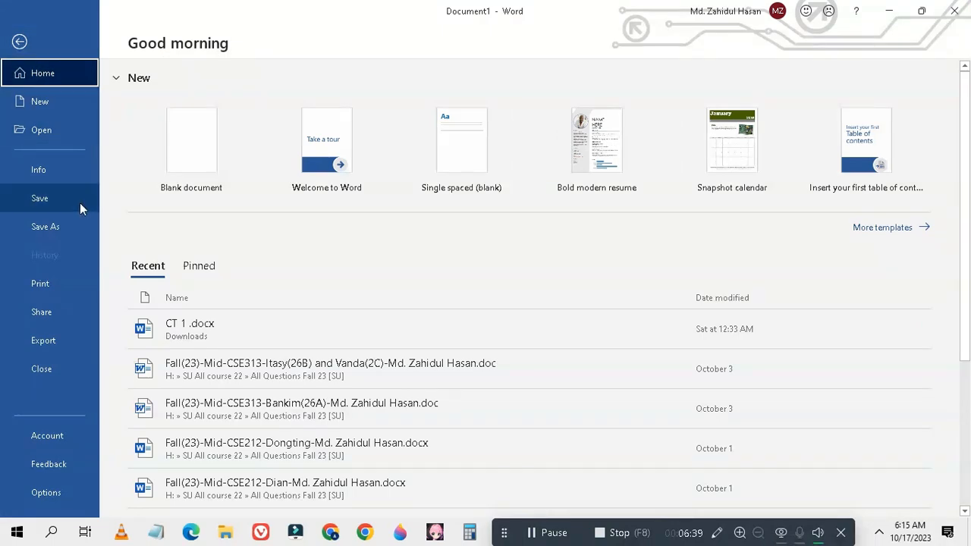
left_click(21, 40)
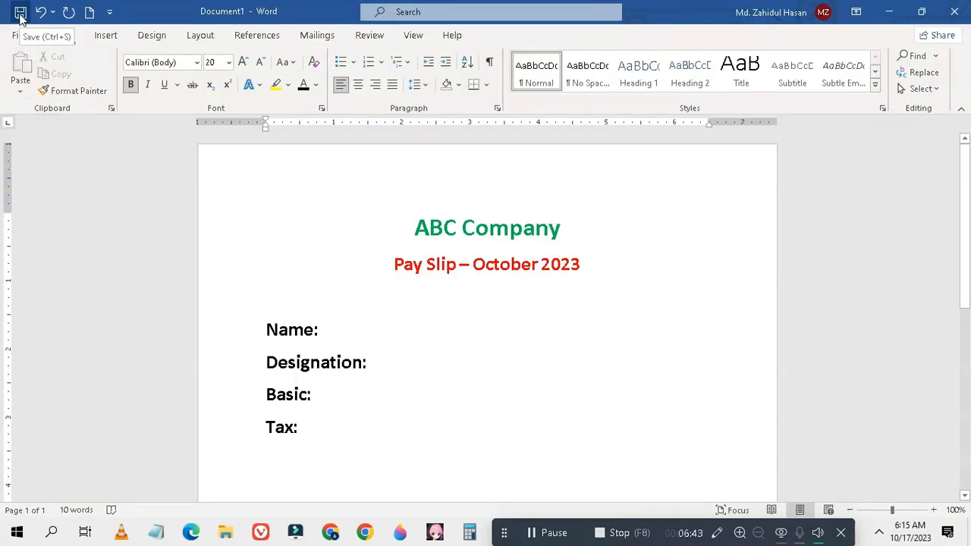
left_click(20, 12)
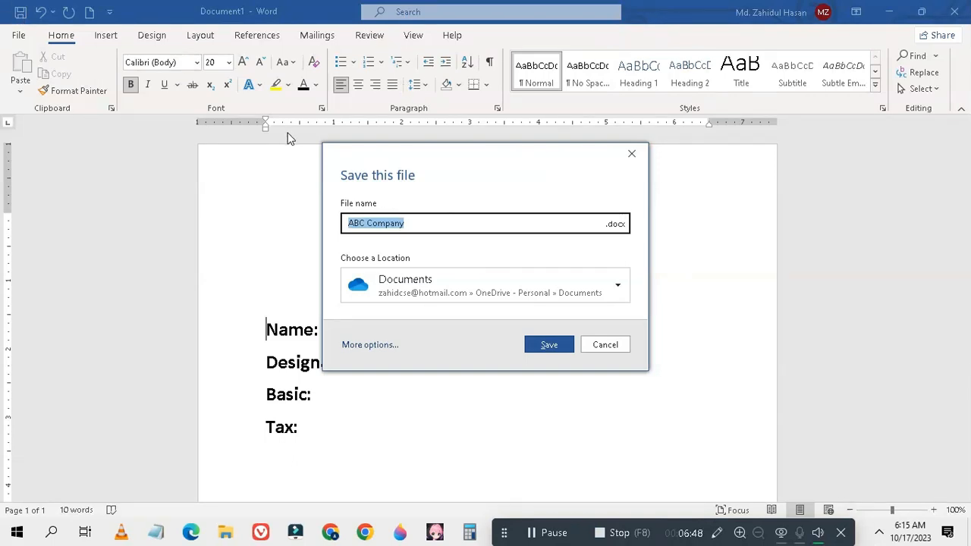
left_click(619, 292)
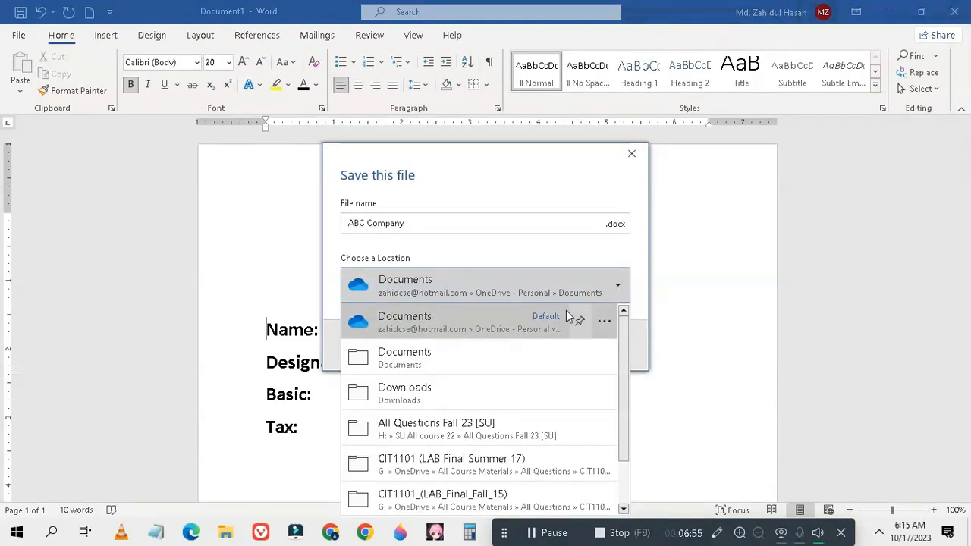
left_click(412, 360)
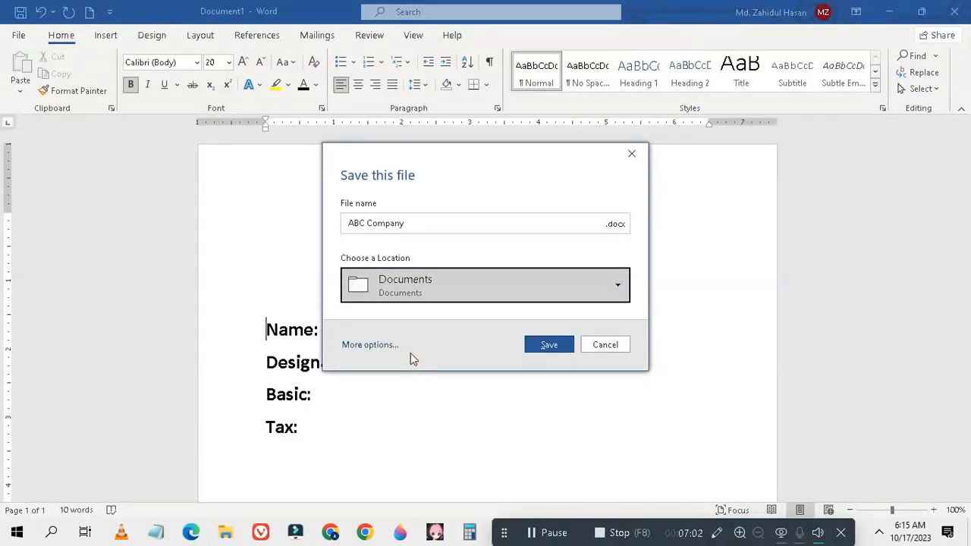
left_click(427, 221)
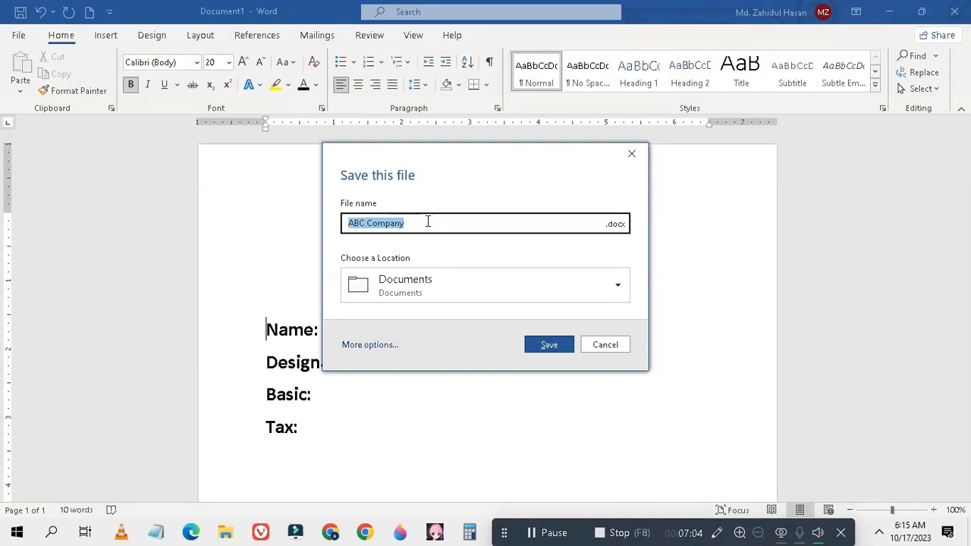
type("Pa")
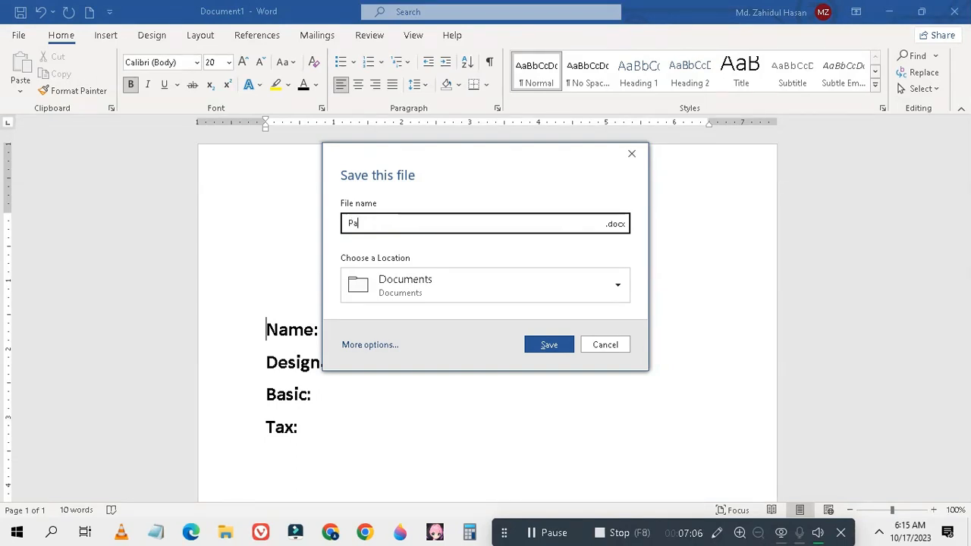
type("y Slip")
left_click(549, 348)
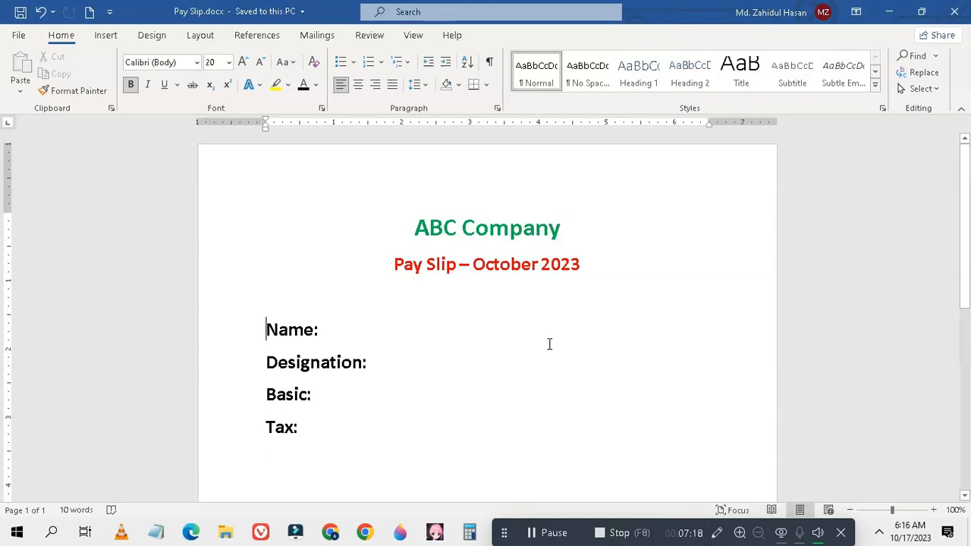
Create another new blank document, keeping the Pay Slip document open.
left_click(335, 332)
left_click(19, 38)
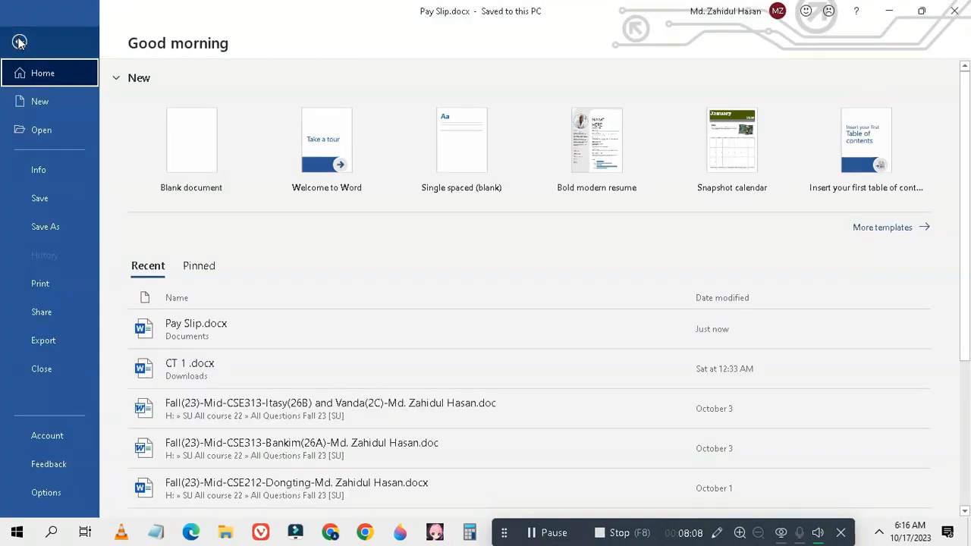
left_click(188, 142)
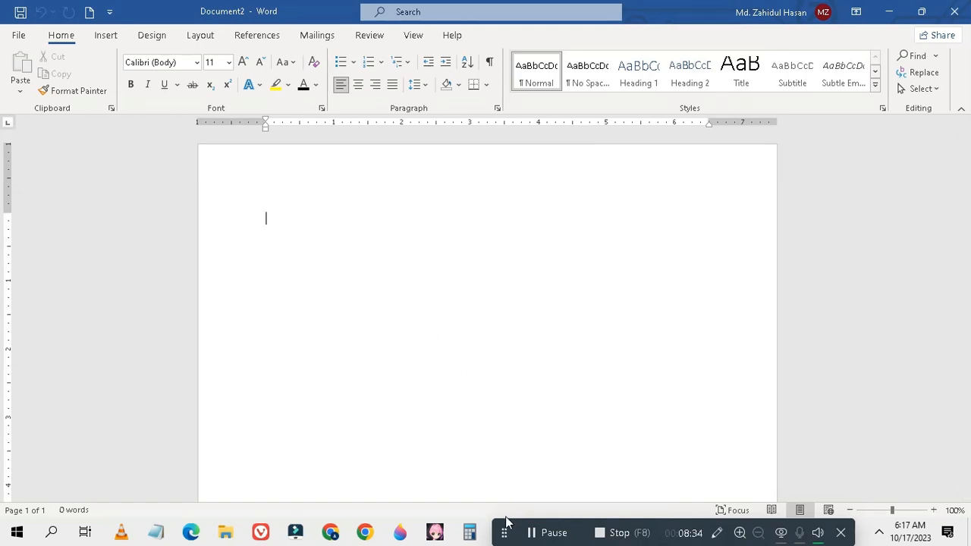
Switch to the Pay Slip document to view it and return to the new blank document.
left_click_drag(504, 532, 501, 545)
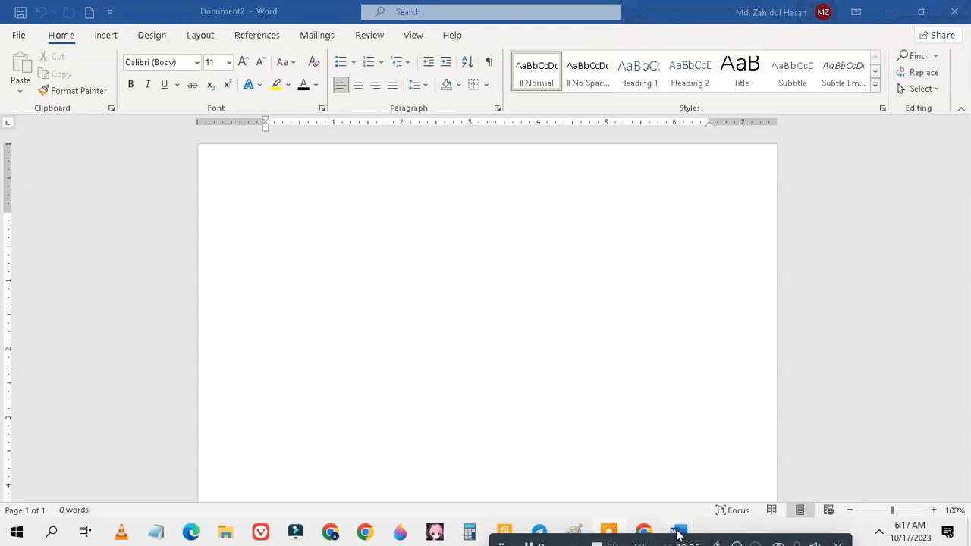
mouse_move(677, 535)
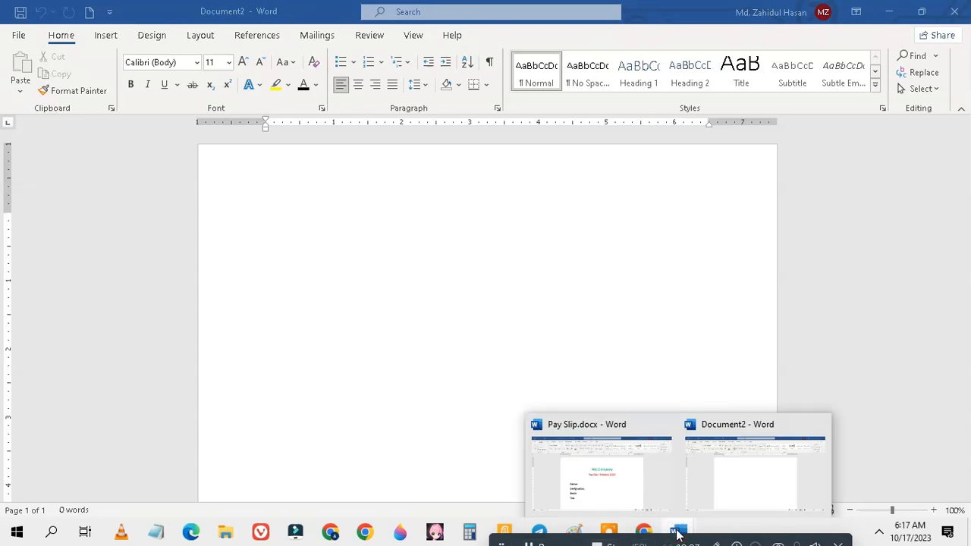
left_click(613, 431)
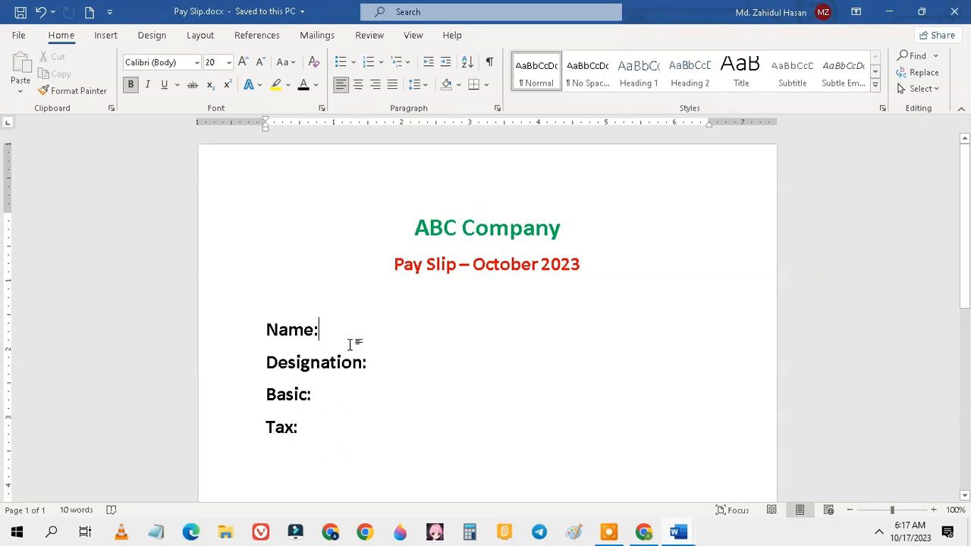
mouse_move(672, 532)
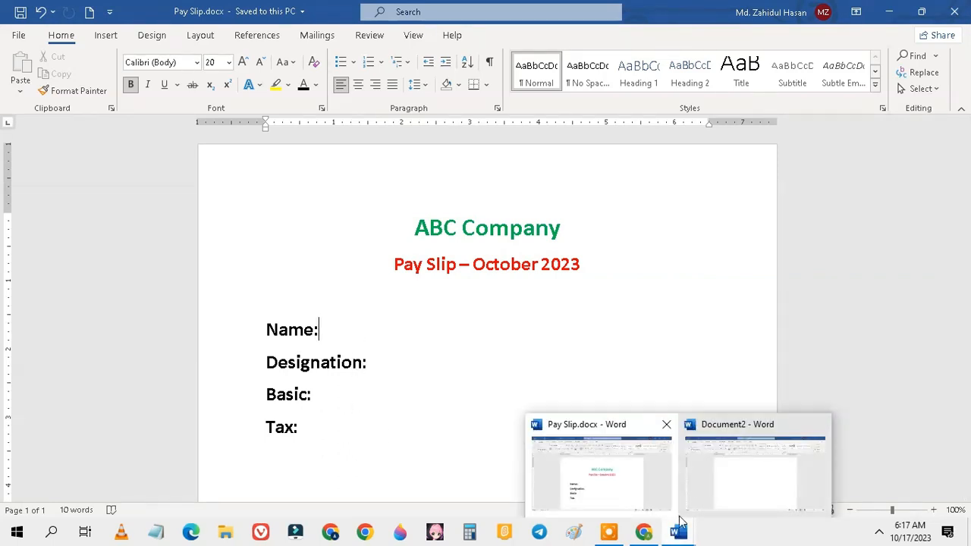
left_click(726, 427)
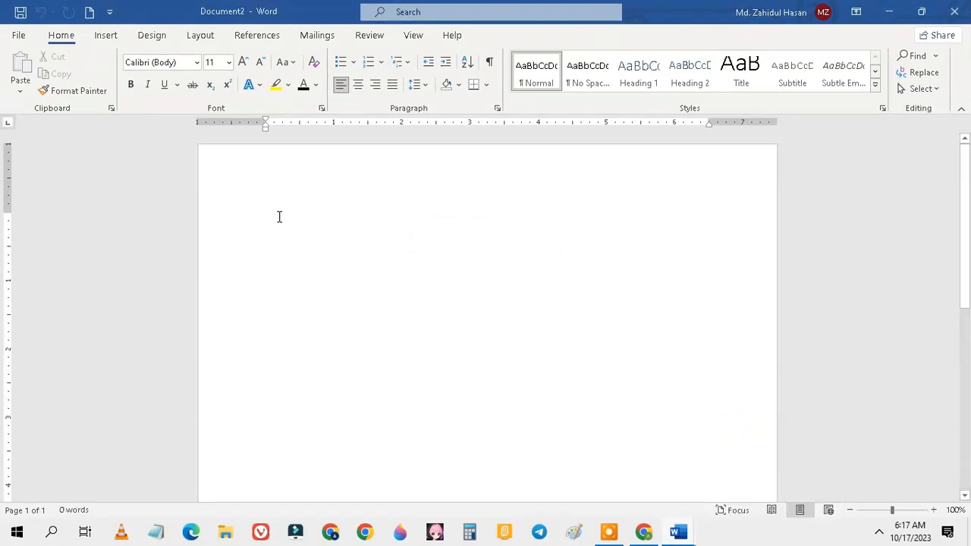
Insert a table with 4 columns and 6 rows, and resize it to about 6 inches wide with taller rows.
left_click(104, 38)
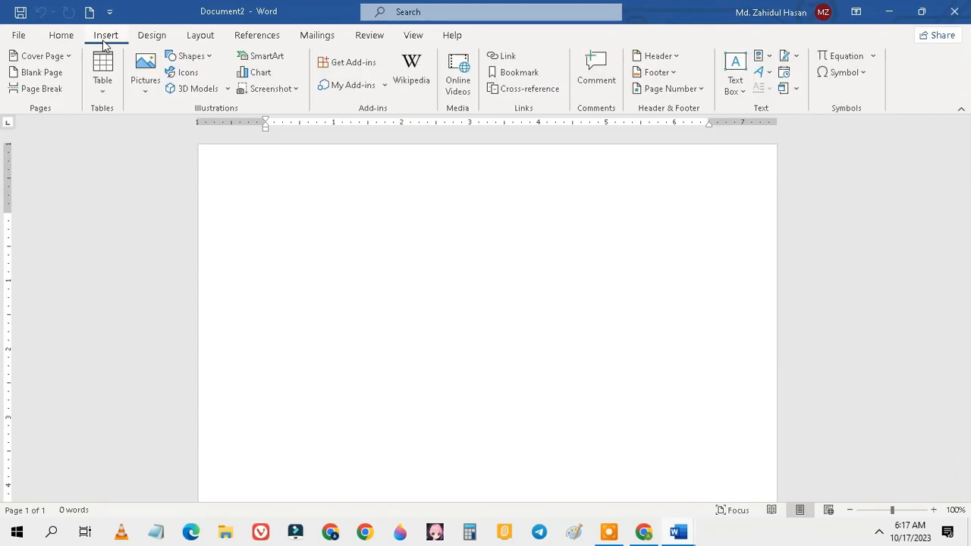
left_click(103, 84)
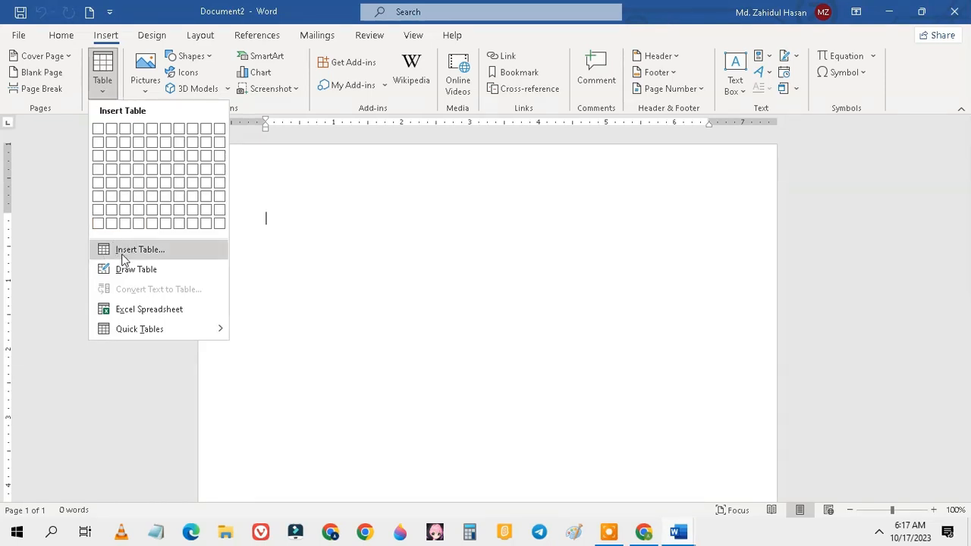
left_click(163, 252)
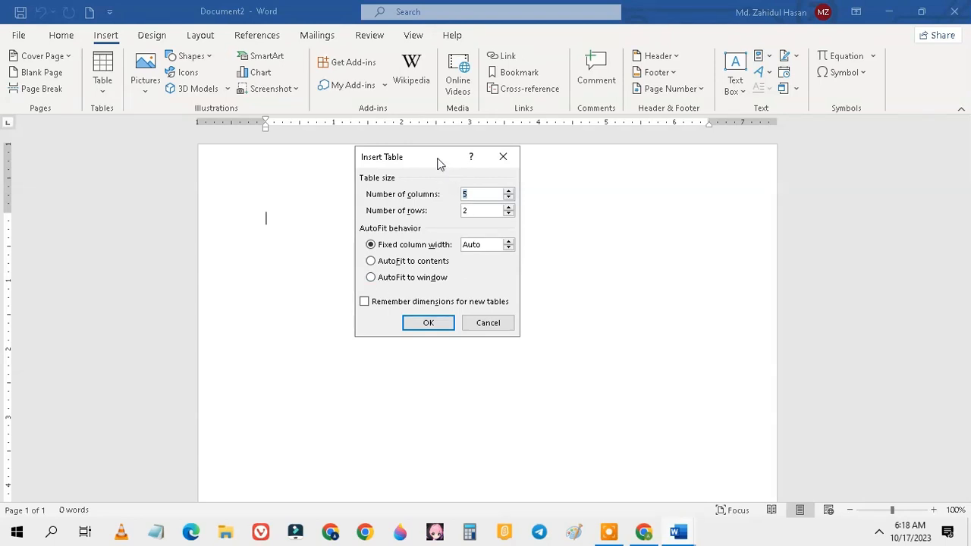
left_click_drag(436, 161, 439, 172)
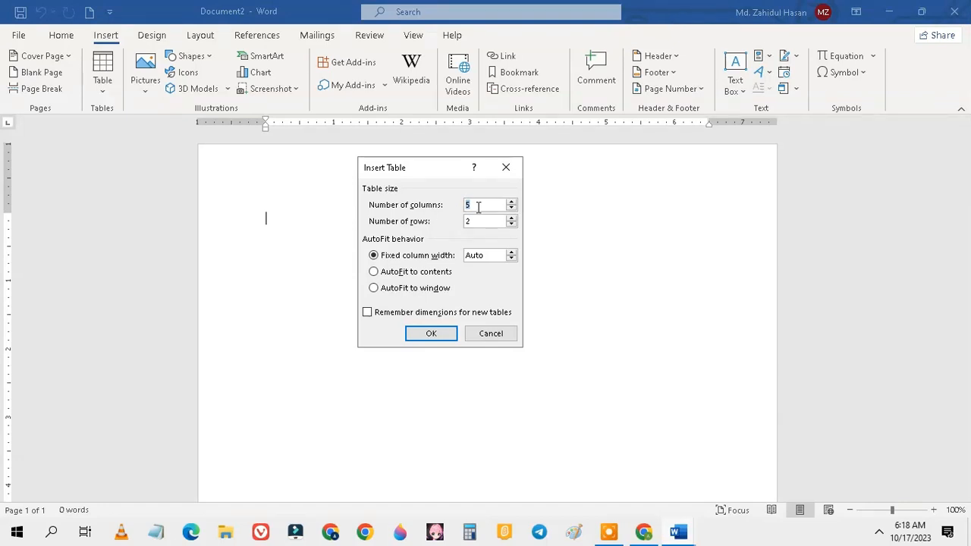
type("4")
double_click(493, 221)
type("6")
left_click(432, 335)
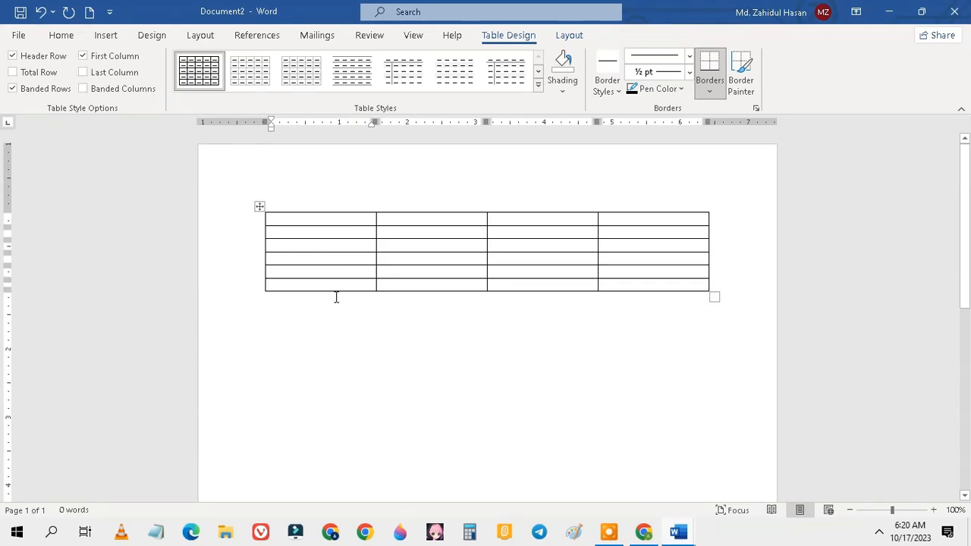
left_click_drag(714, 298, 676, 397)
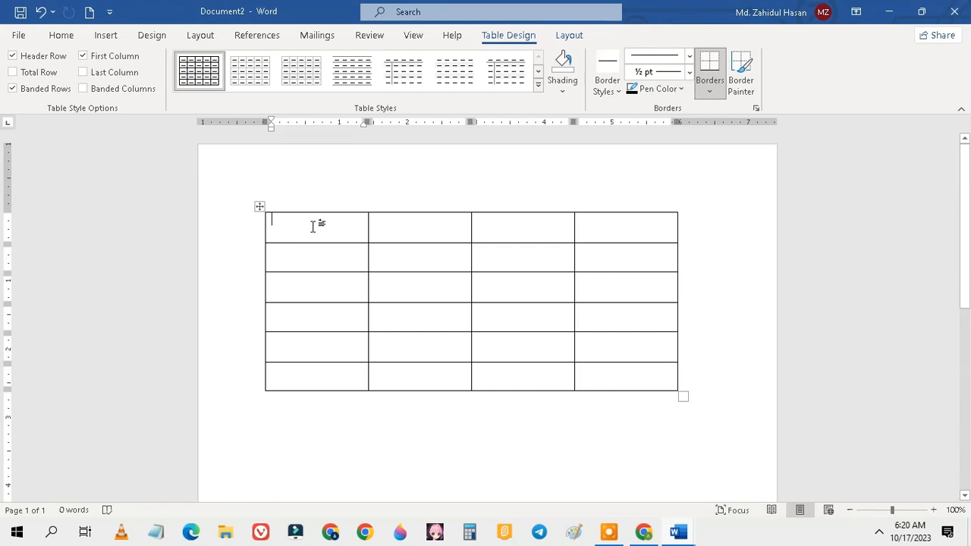
Fill the table's header row with the column titles Name, Designation, Basic and Tax.
type("N")
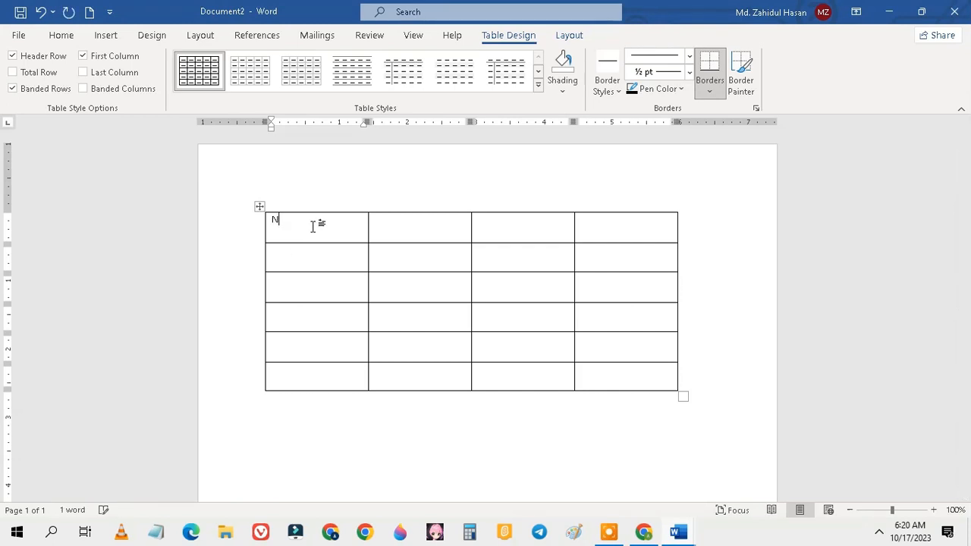
type("ame")
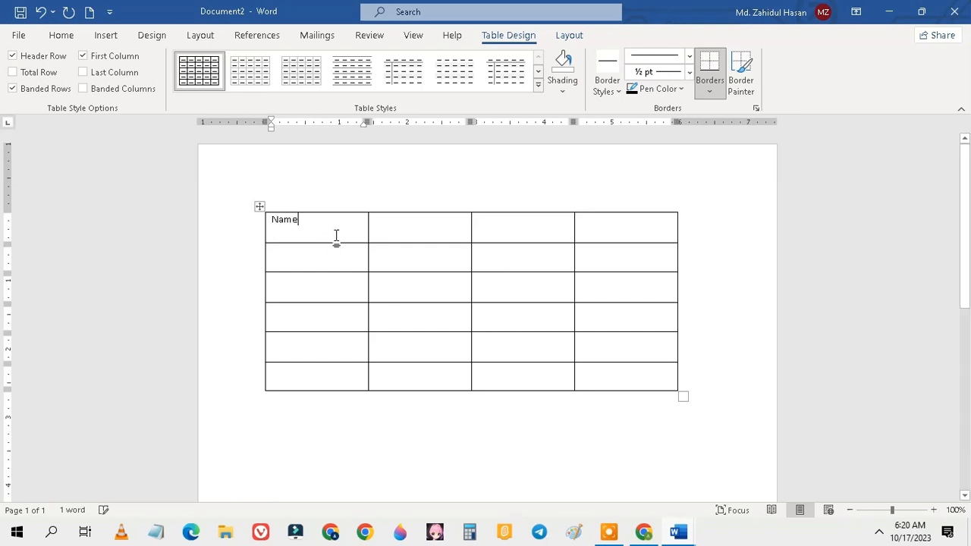
left_click(401, 228)
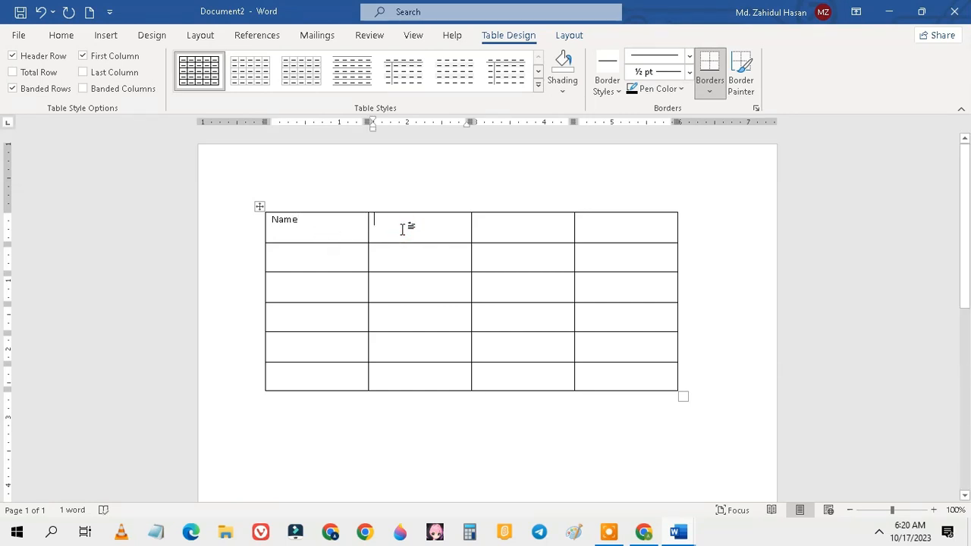
type("Design")
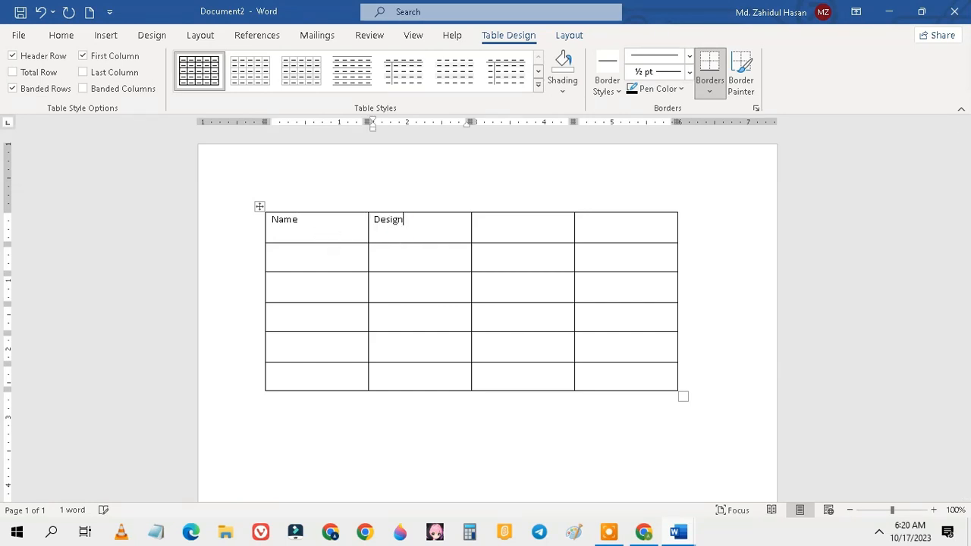
type("ation")
left_click(498, 229)
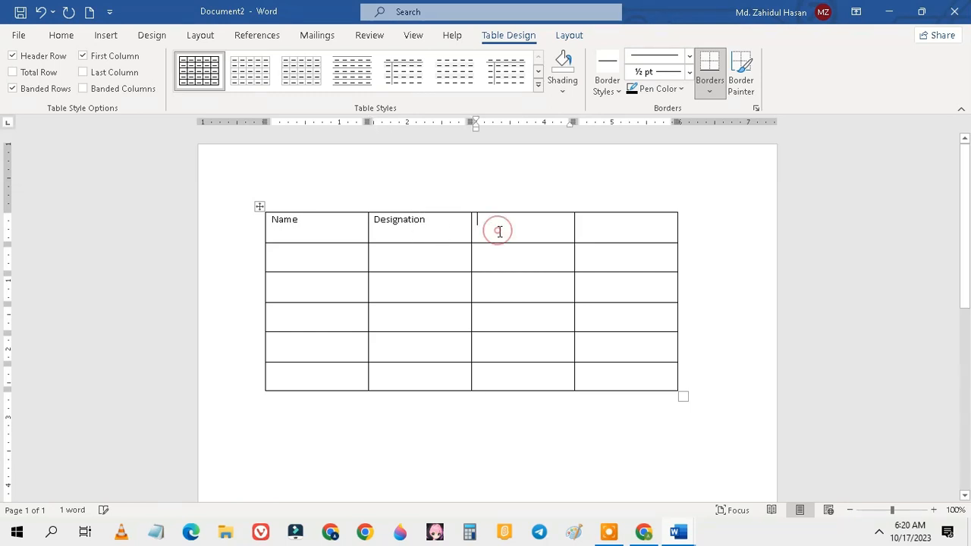
type("Basic")
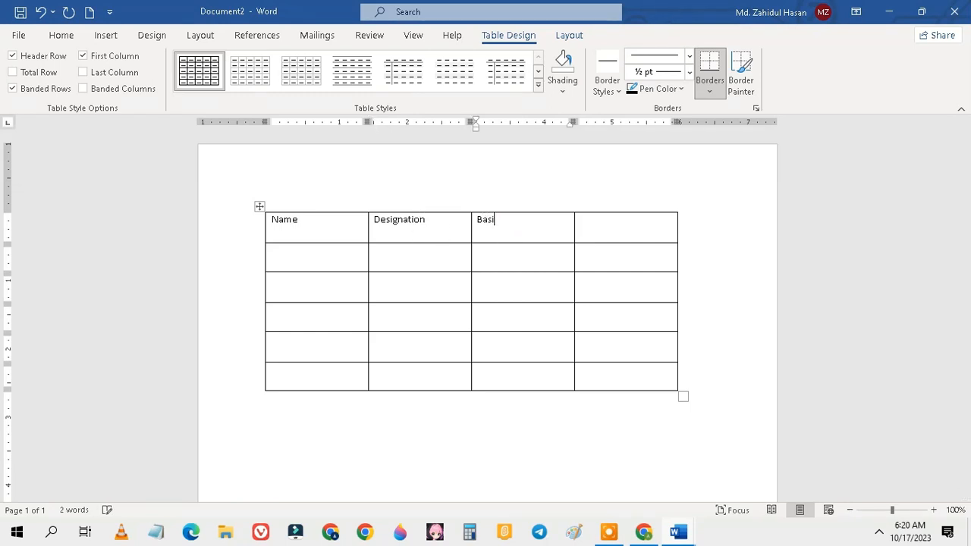
left_click(608, 232)
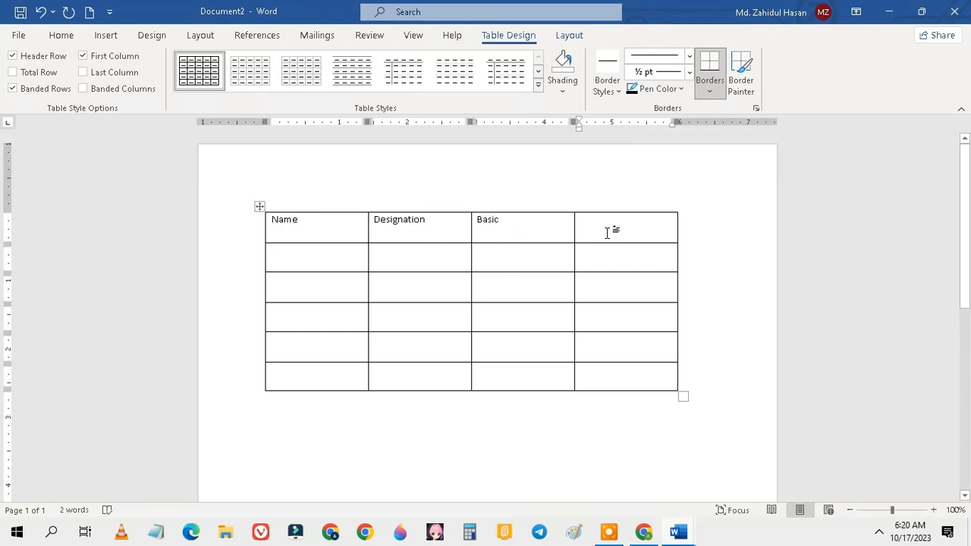
type("Tax")
left_click(605, 261)
Enlarge the font size of the entire table to 22.
left_click(256, 206)
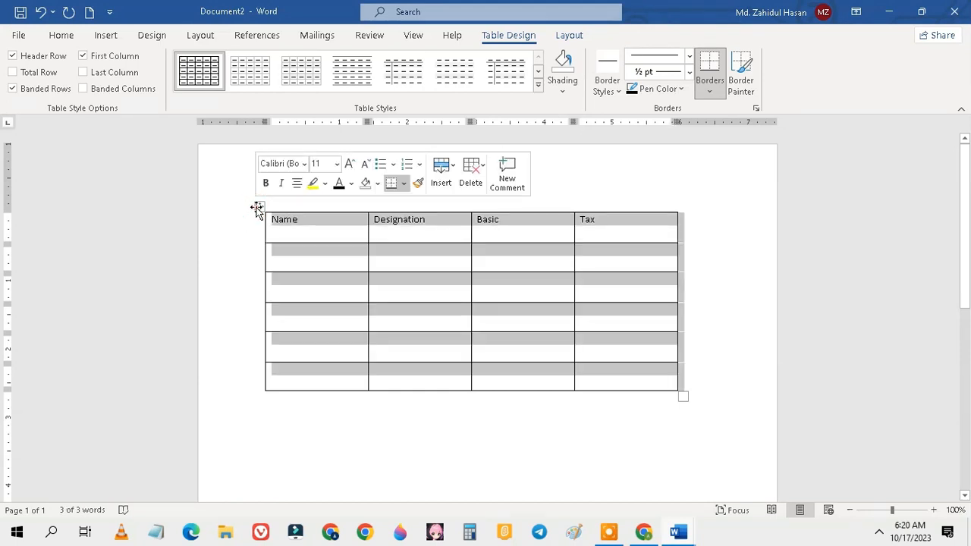
left_click(64, 35)
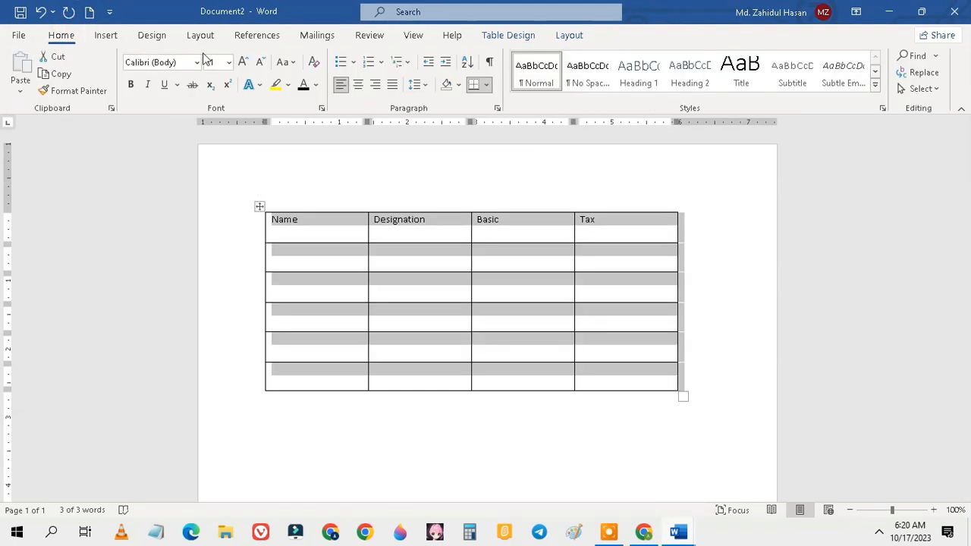
left_click(241, 63)
left_click(241, 62)
left_click(241, 63)
left_click(241, 62)
left_click(241, 62)
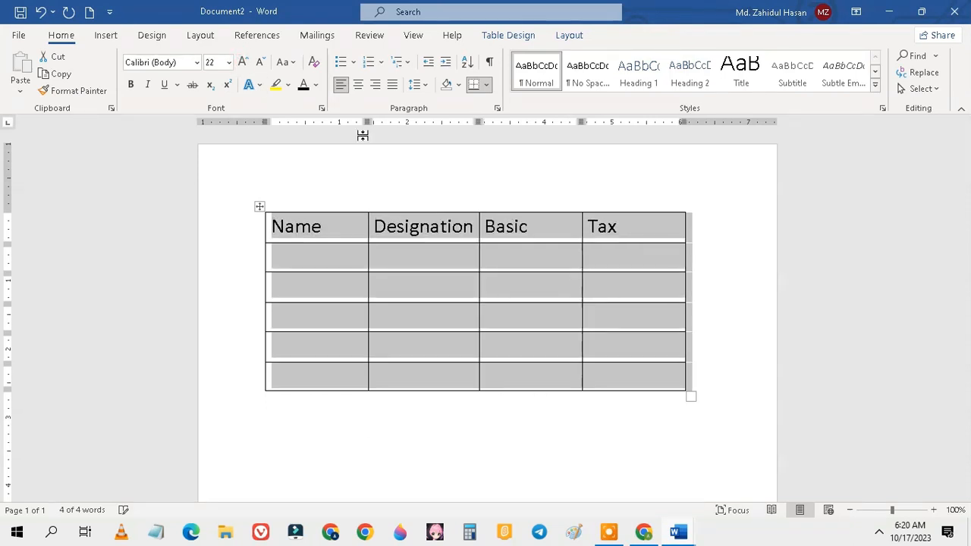
left_click(394, 160)
left_click(374, 438)
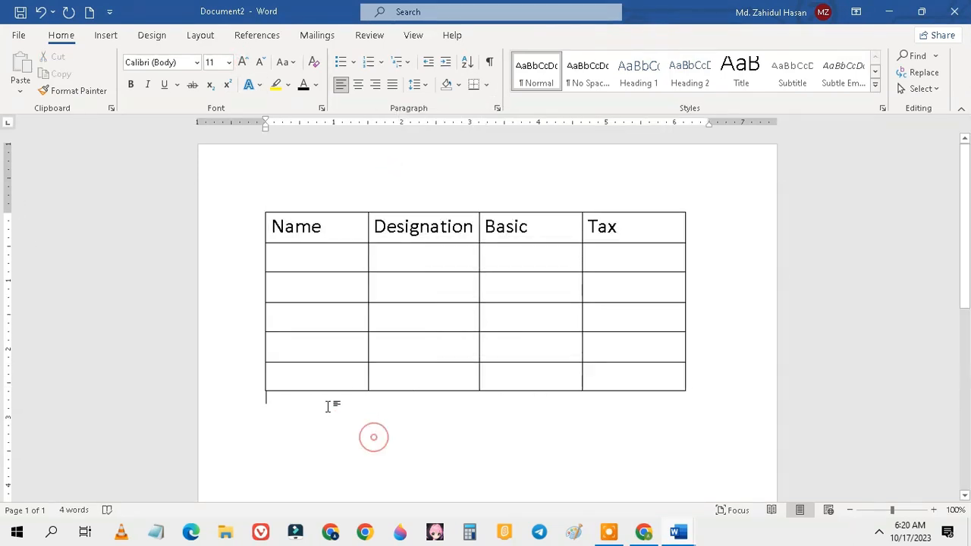
Fill the first employee row with the employee's name, designation Manager, basic 30000 and tax 2000.
left_click(308, 258)
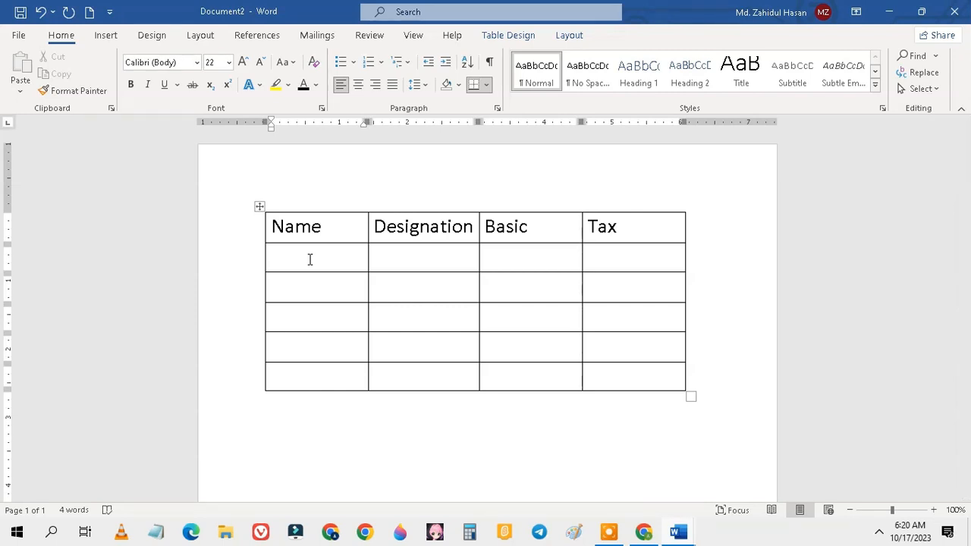
type("Mina")
left_click(412, 258)
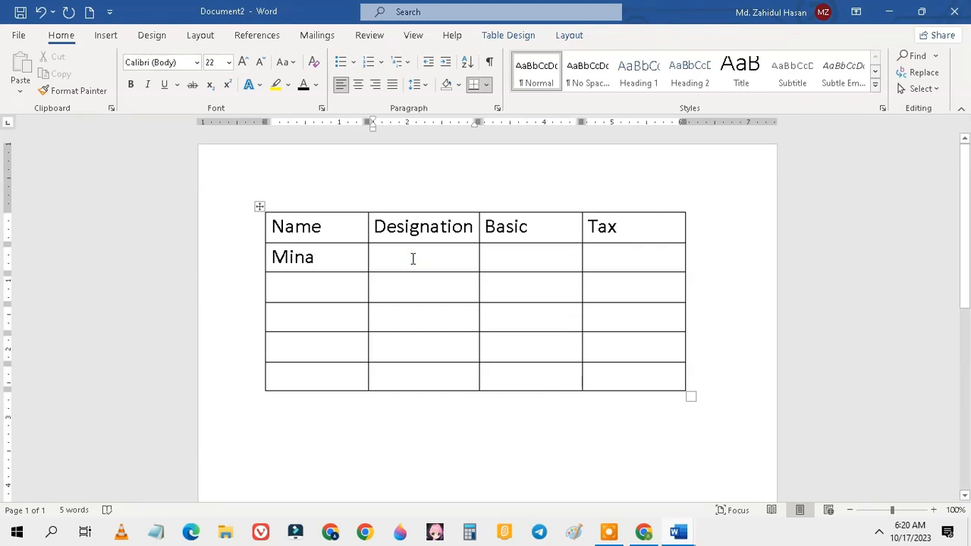
type("Manager")
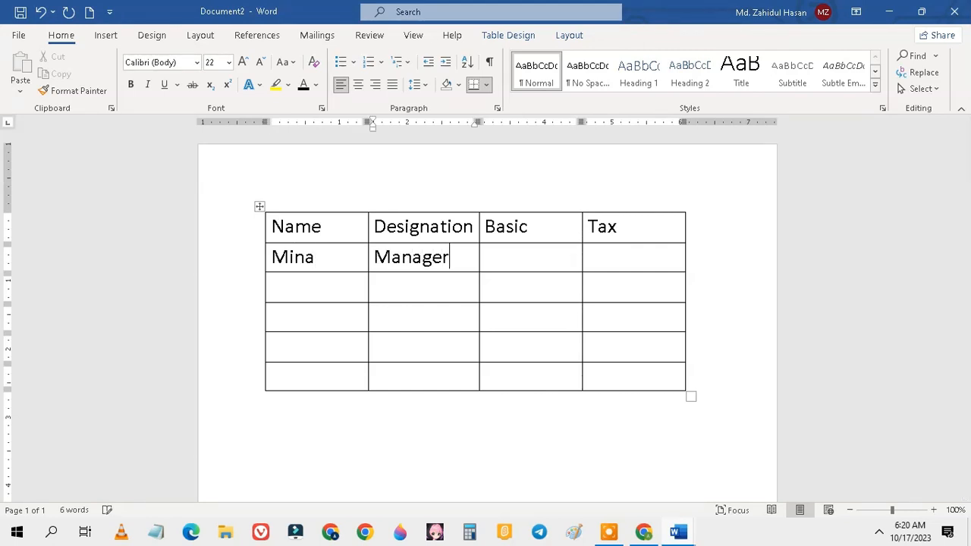
left_click(511, 257)
type("30000")
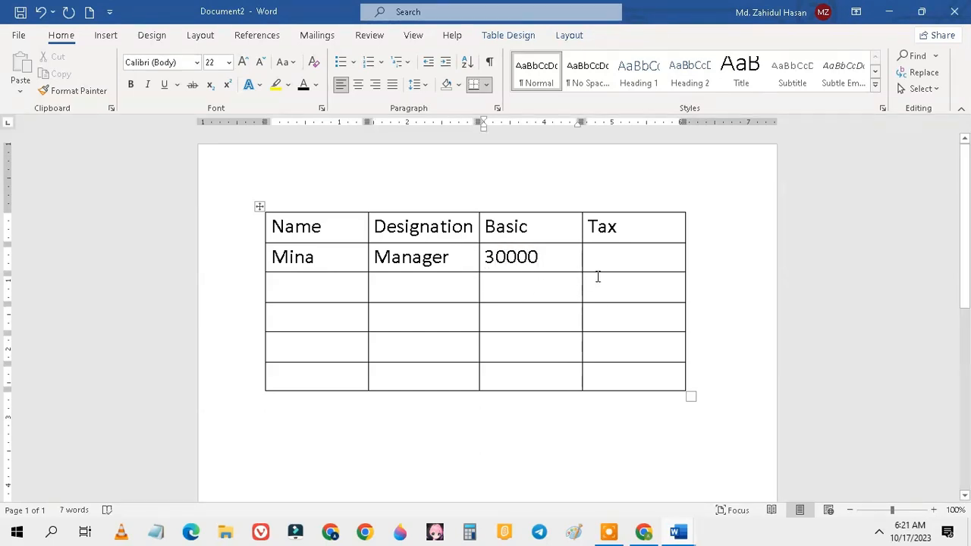
left_click(605, 262)
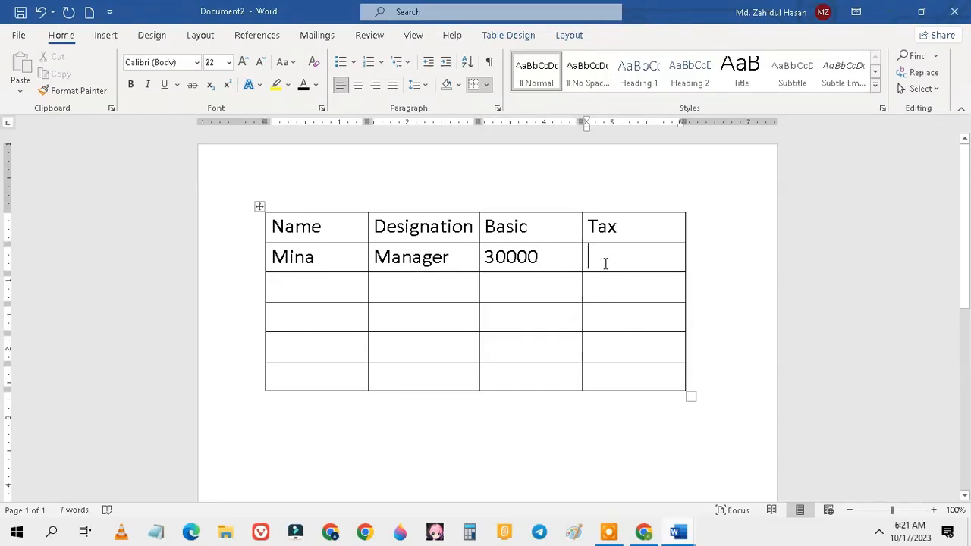
type("2000")
Fill the second employee row with the employee's name, designation Asst. Manager, basic 25000 and tax 1800.
left_click(336, 293)
type("Babu")
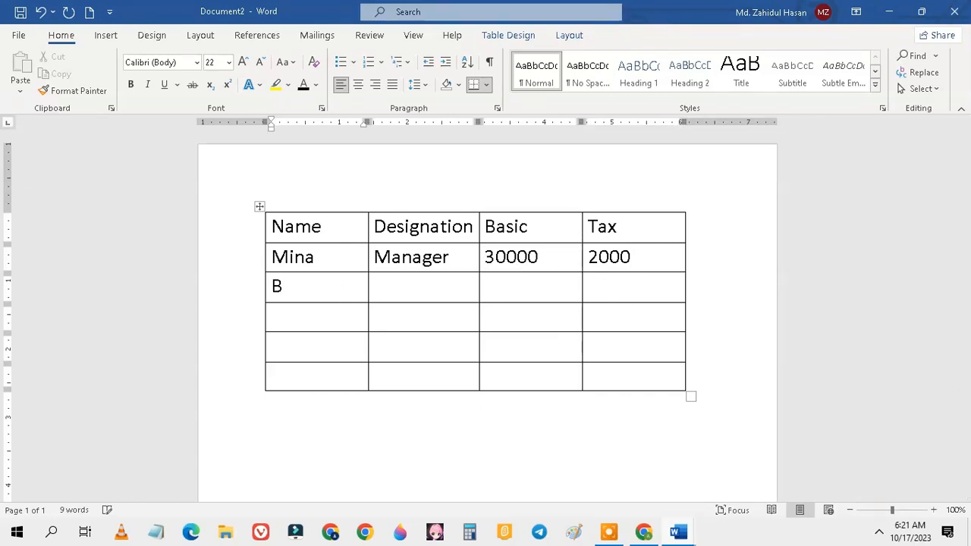
left_click(400, 289)
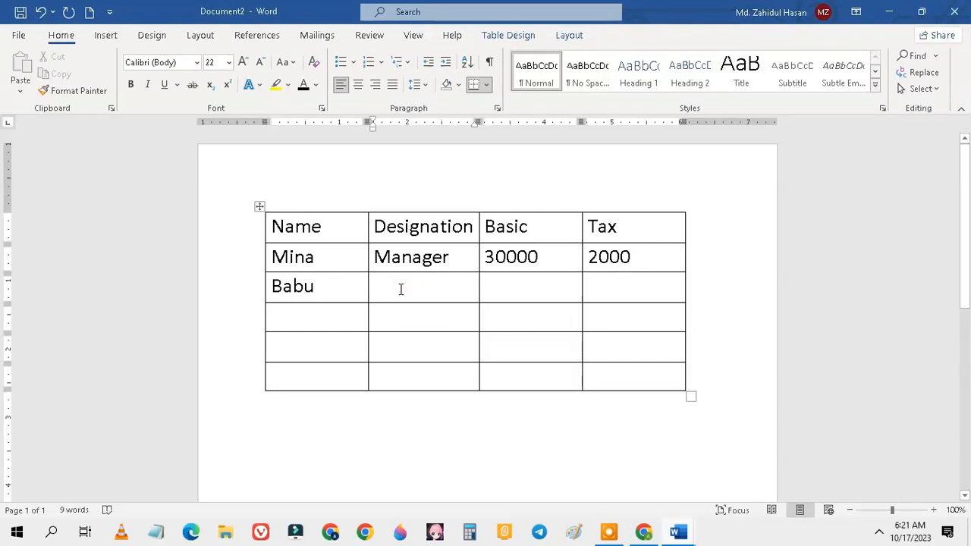
type("Asst.")
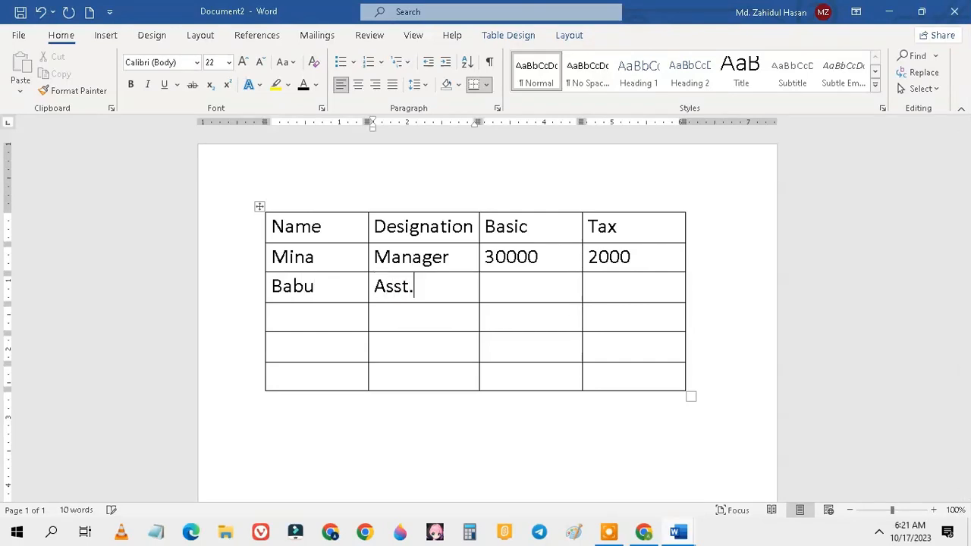
type(" Manag")
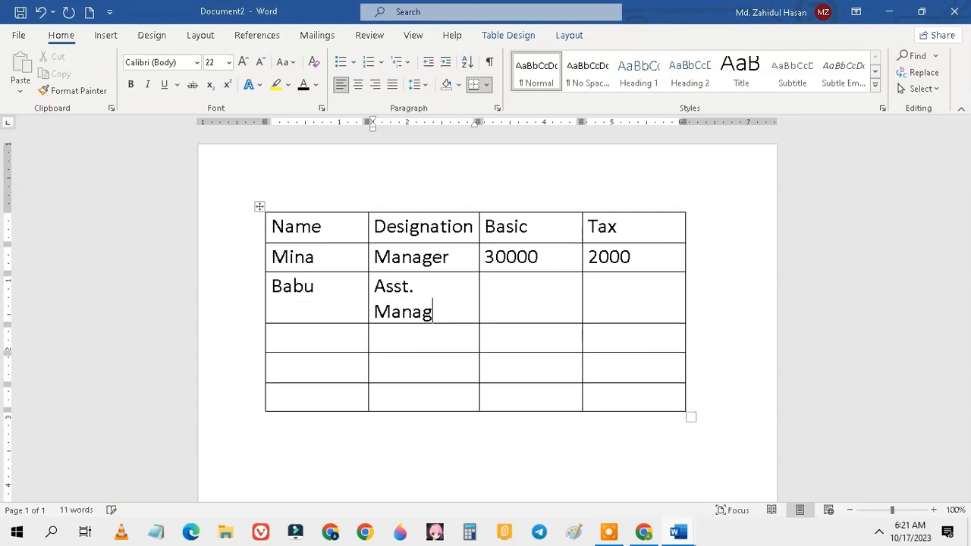
type("er")
left_click(503, 293)
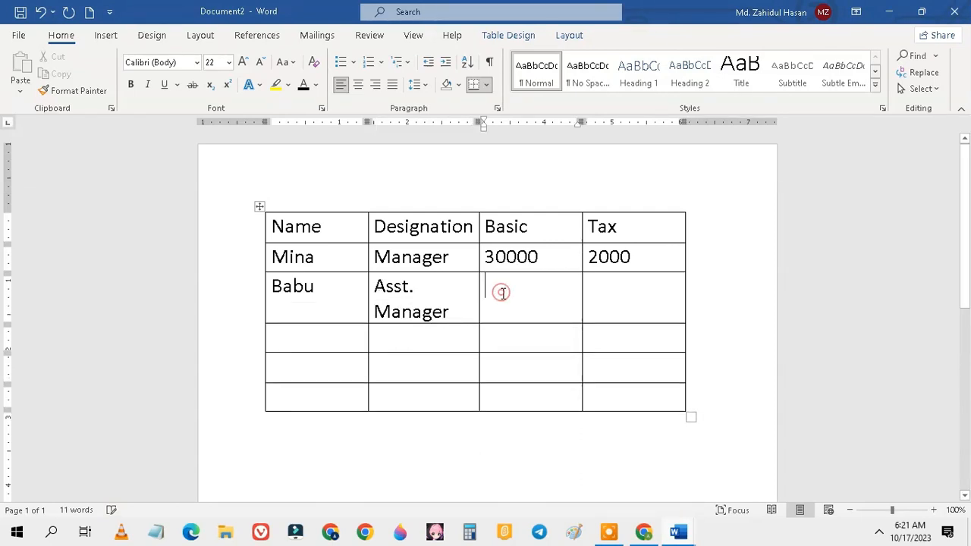
type("2")
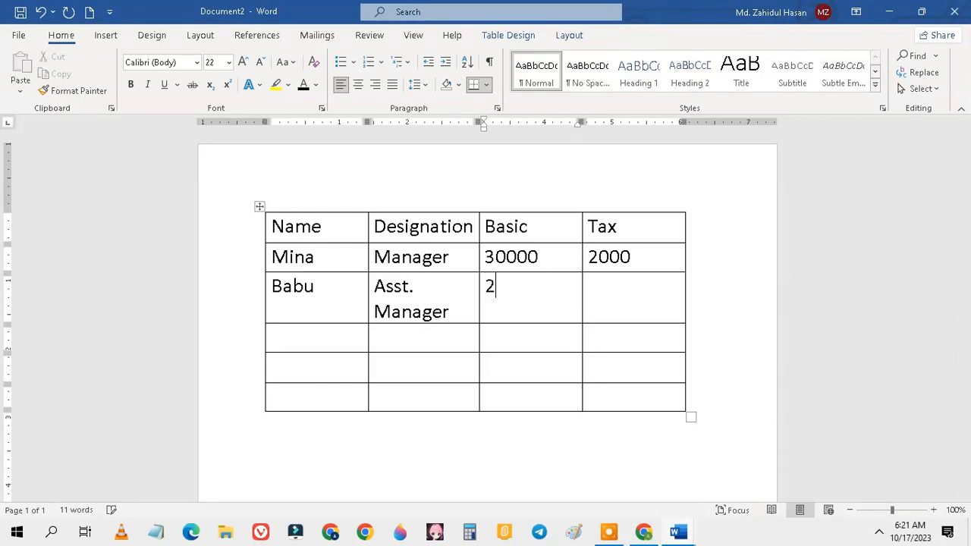
type("5000")
left_click(645, 296)
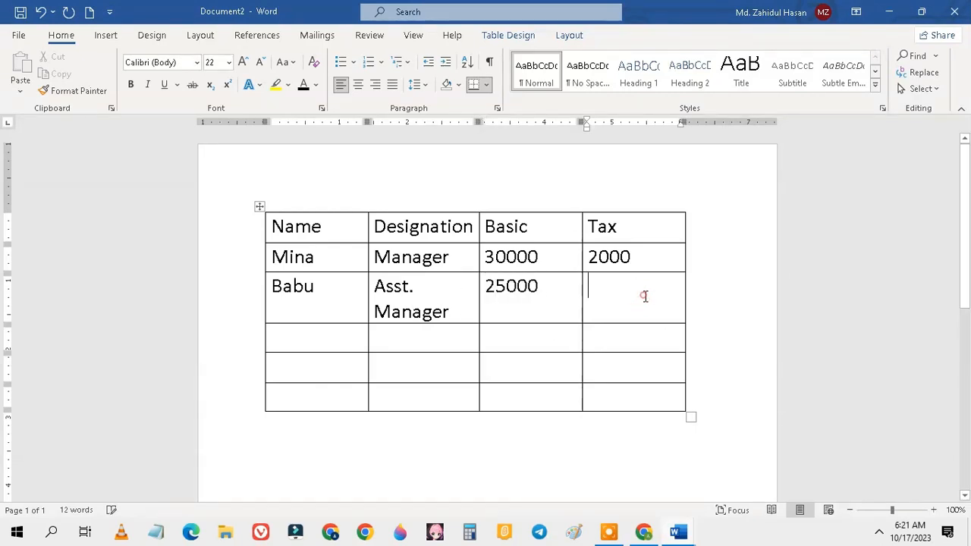
type("1800")
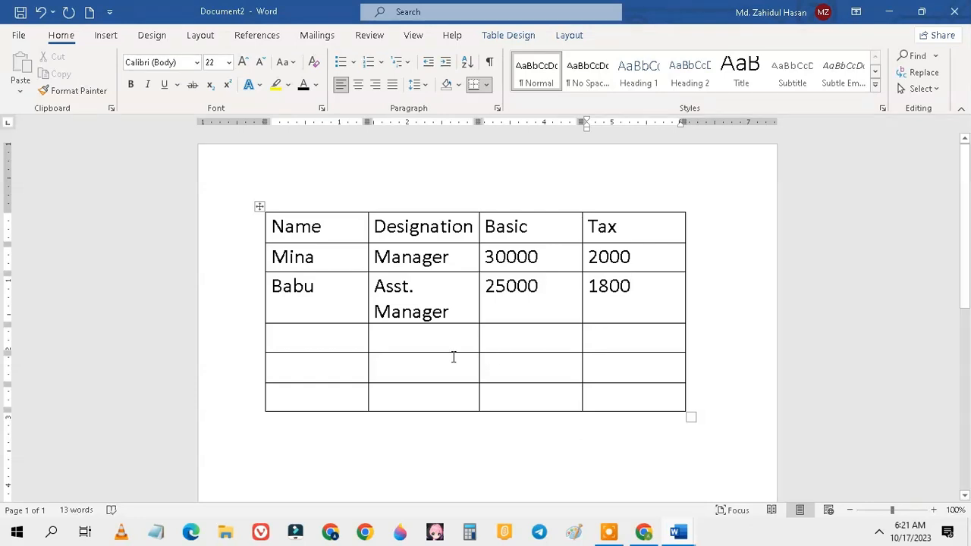
Fill the third employee row with the employee's name, designation Officer, basic 20000 and tax 1500.
left_click(303, 339)
type("Raju")
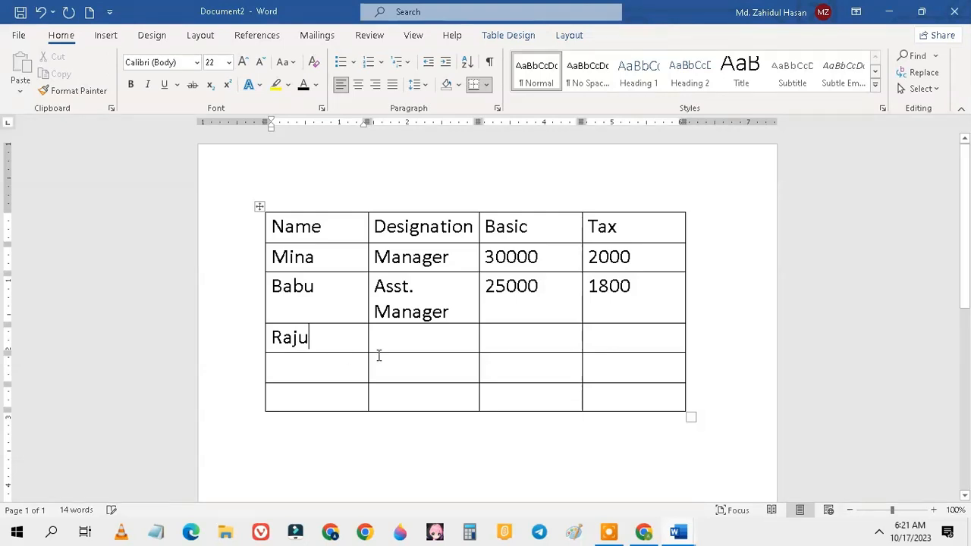
left_click(403, 339)
type("O")
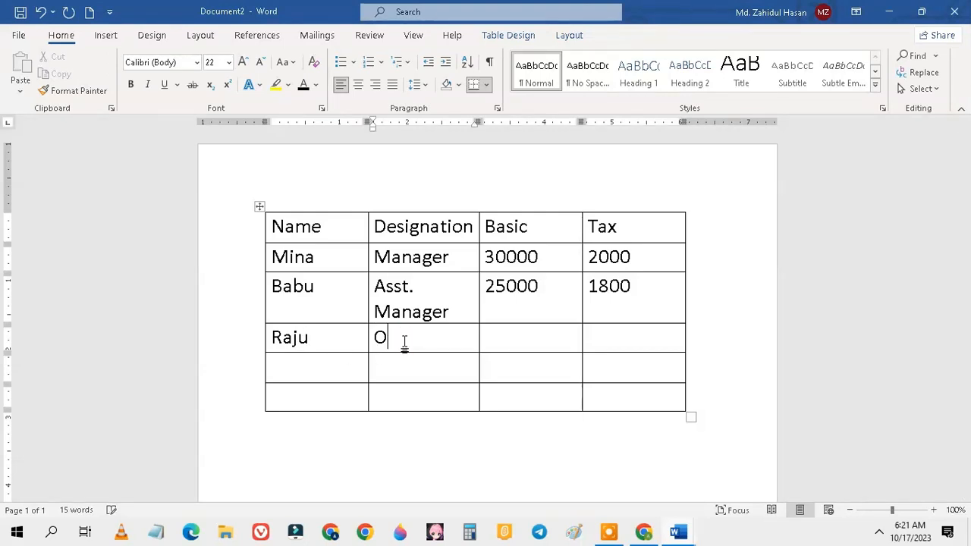
type("fficer")
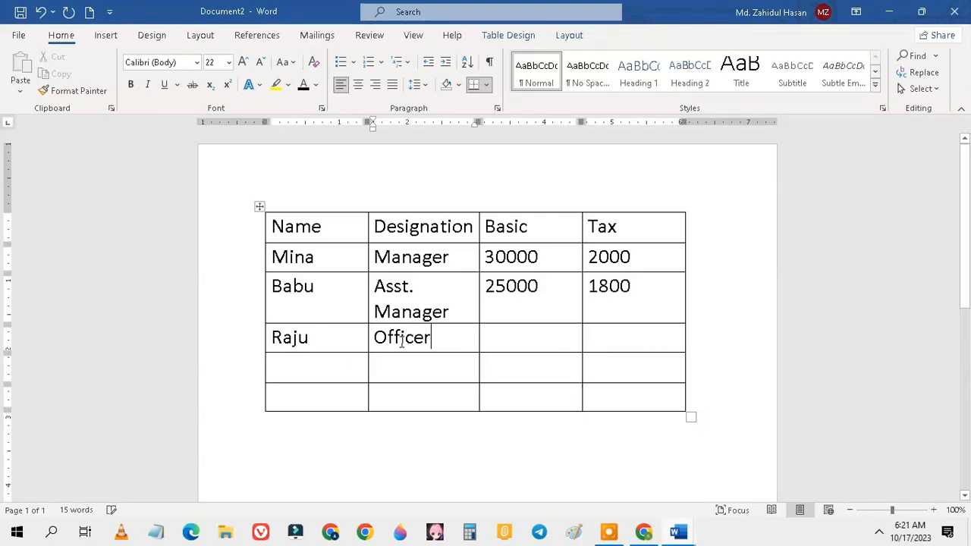
left_click(500, 336)
type("20000")
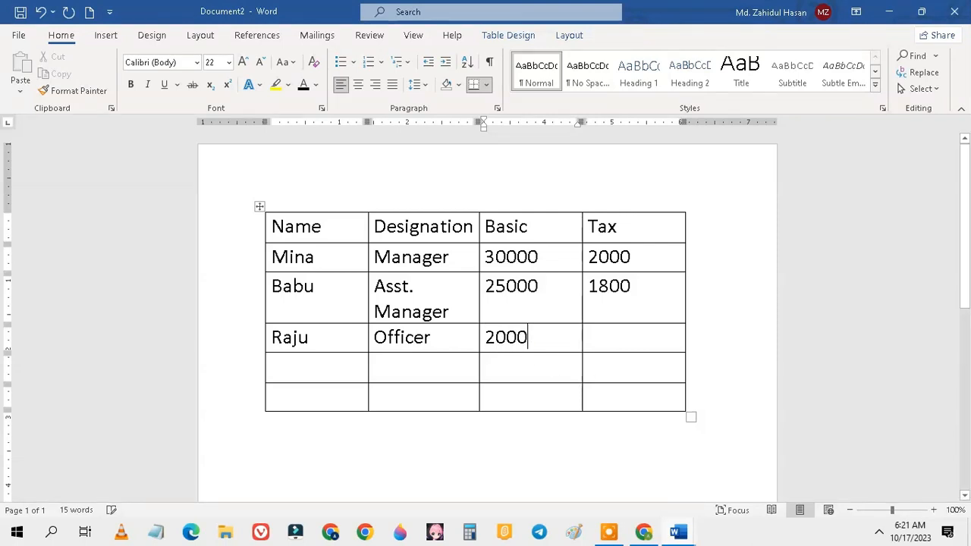
left_click(608, 339)
type("15000")
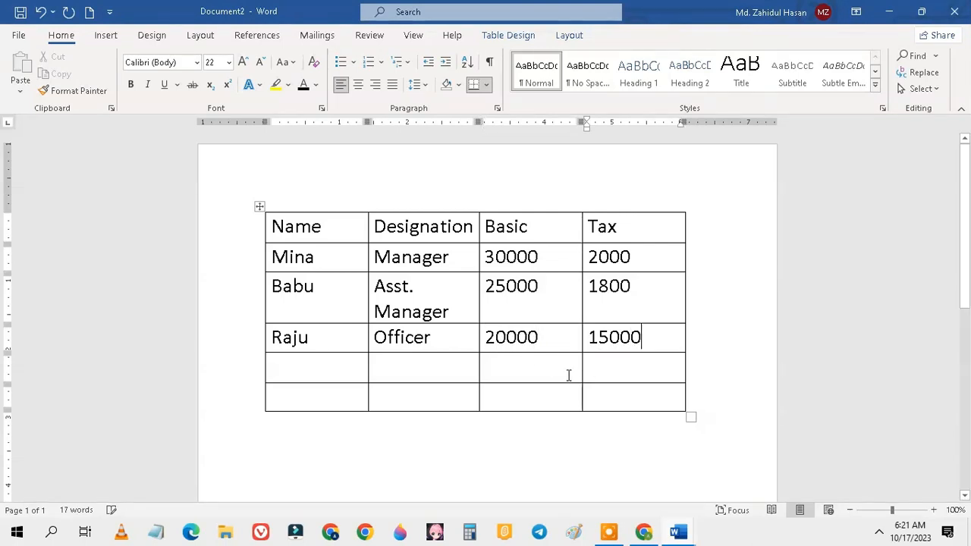
key("BackSpace")
Fill the fourth employee row with the employee's name, designation Officer, basic 18000 and tax 1200.
left_click(309, 369)
type("Tina")
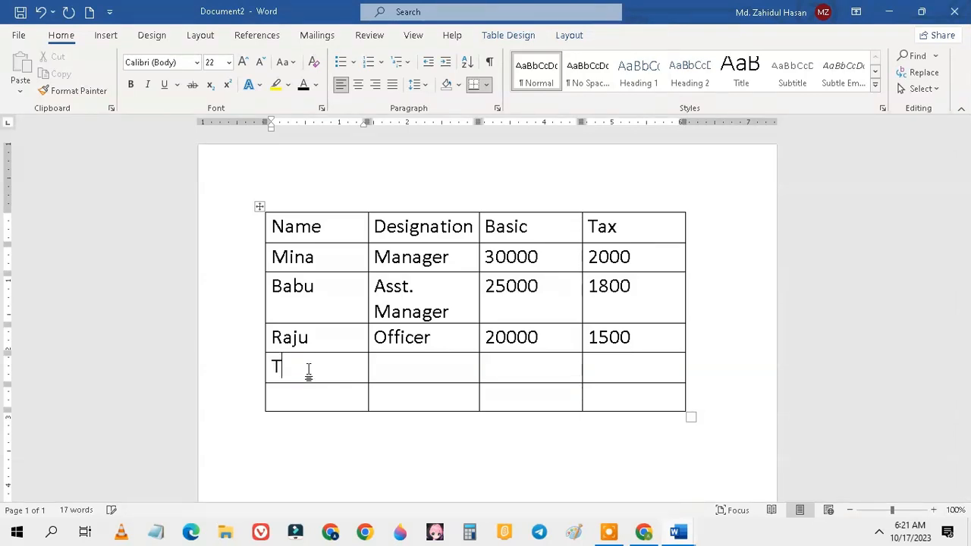
left_click(438, 377)
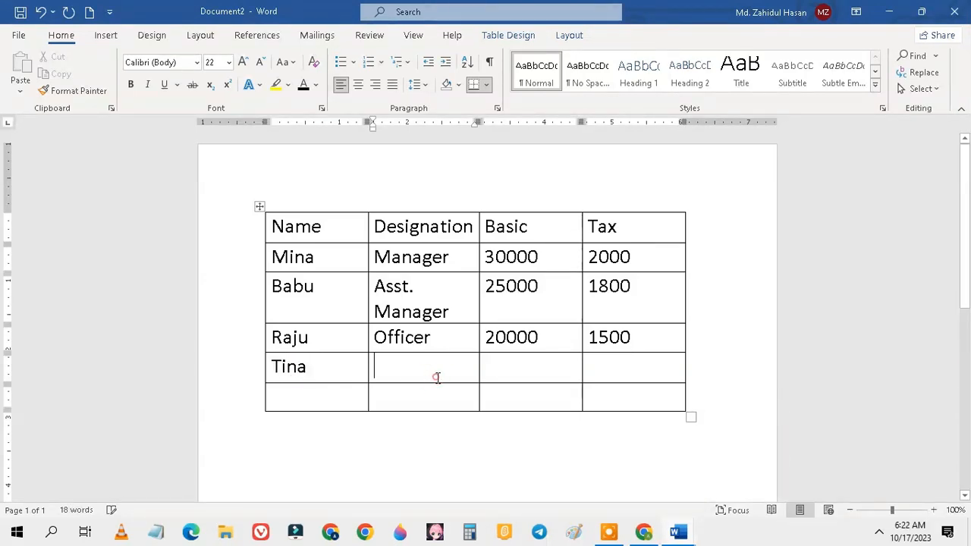
type("Offi")
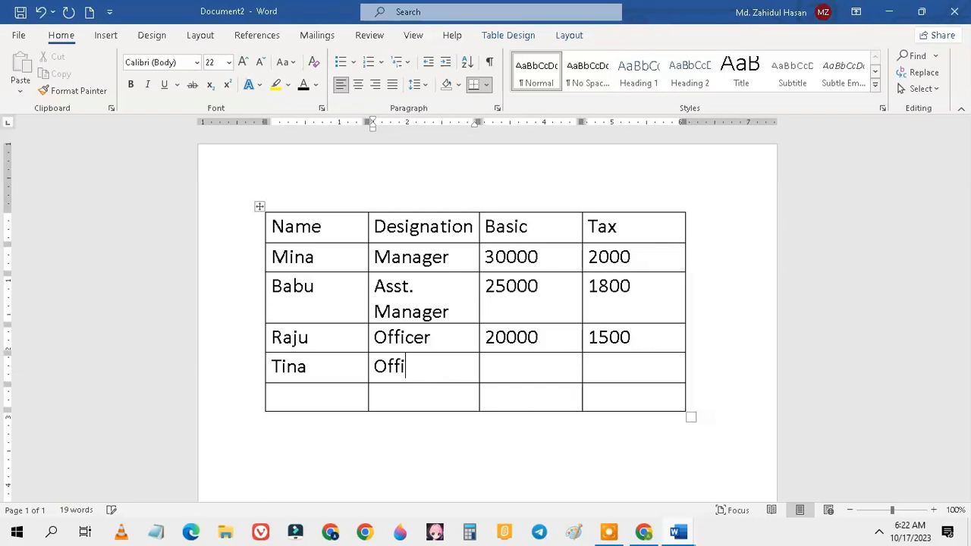
type("cer")
left_click(511, 365)
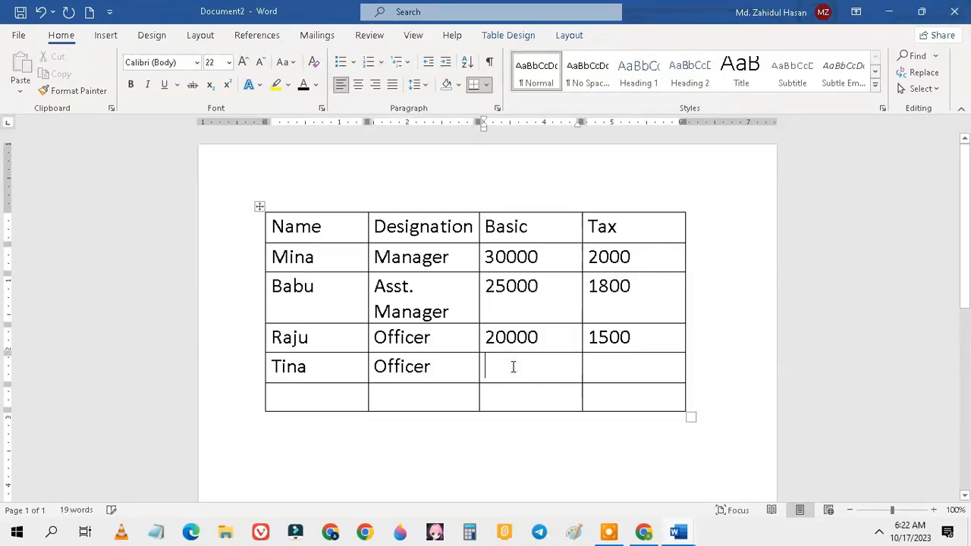
type("18000")
left_click(628, 370)
type("12000")
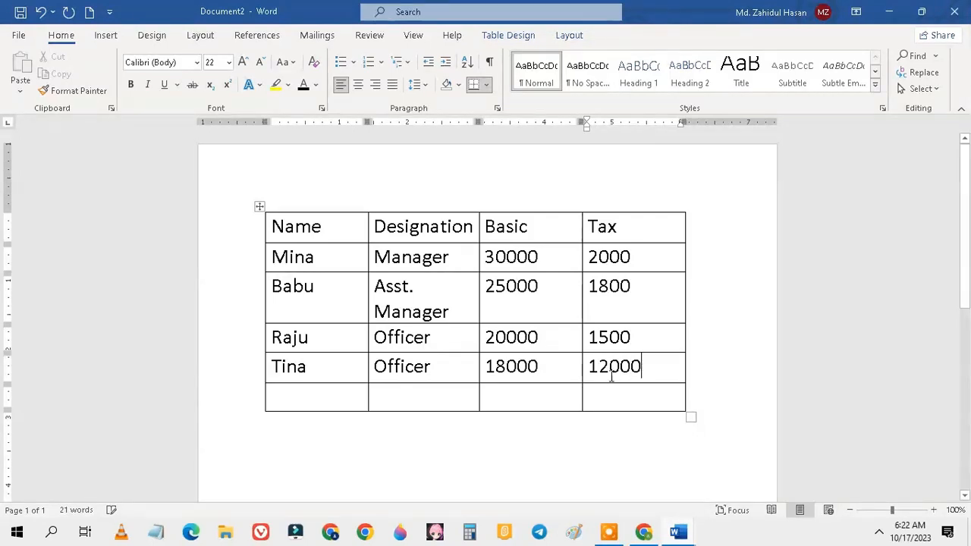
key("BackSpace")
Fill the fifth employee row with the employee's name, designation Support, basic 15000 and tax 0.
left_click(329, 404)
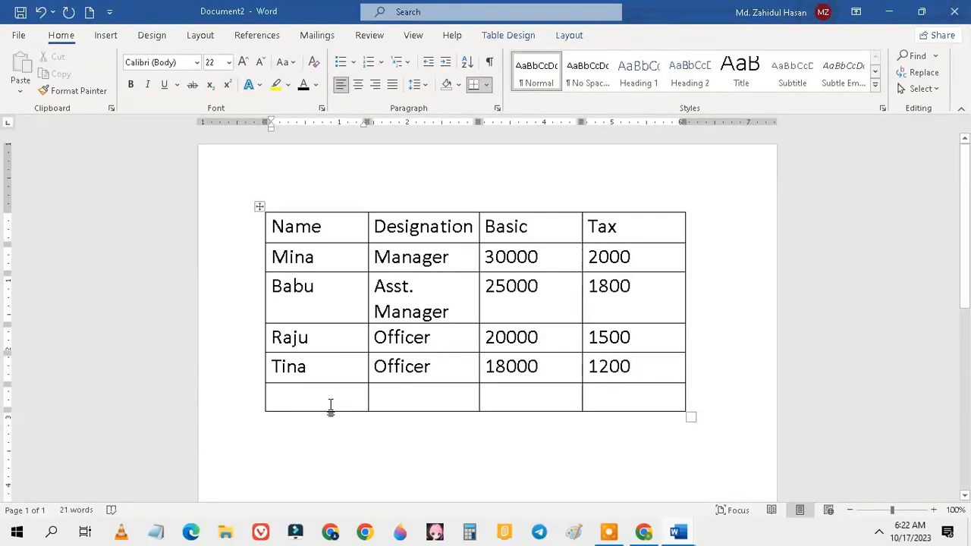
type("Roni")
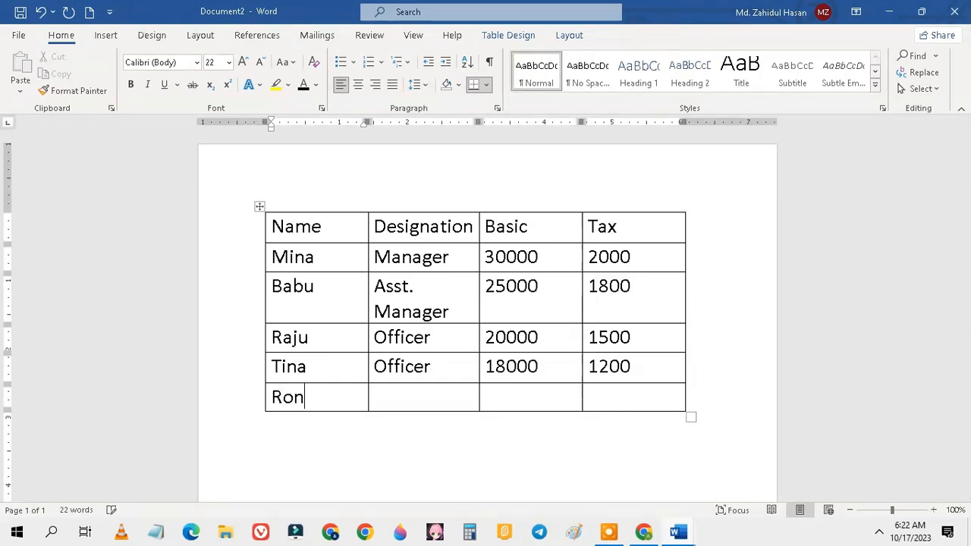
left_click(405, 403)
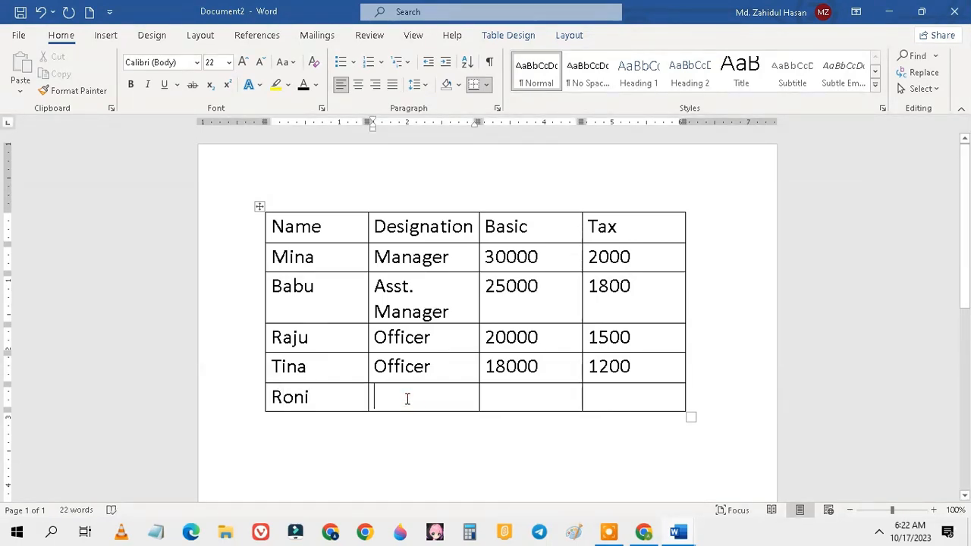
type("Suppo")
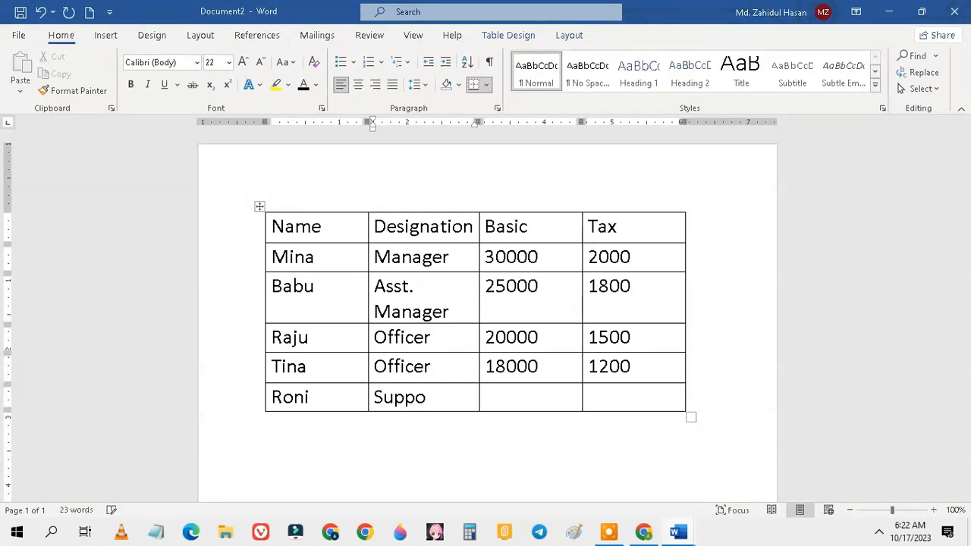
type("rt")
left_click(515, 395)
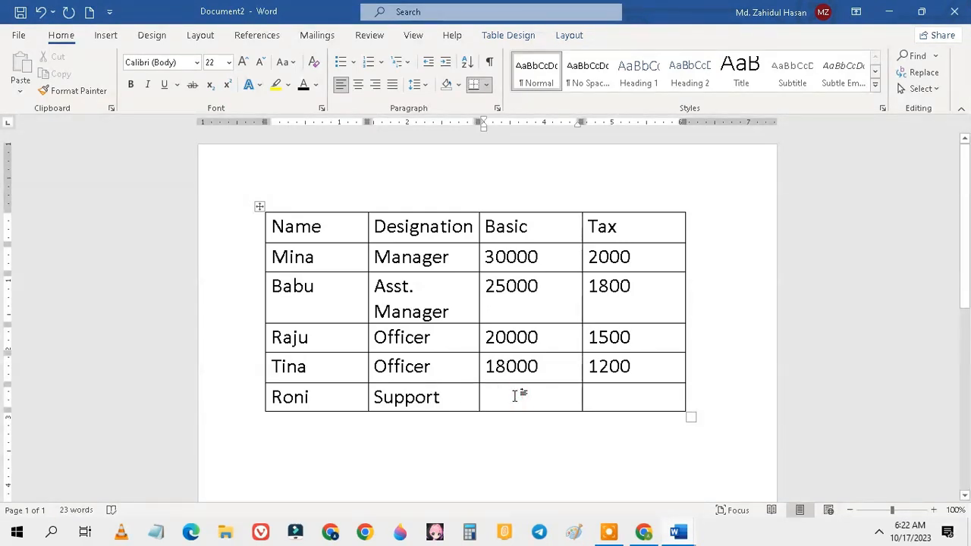
type("15000")
left_click(627, 398)
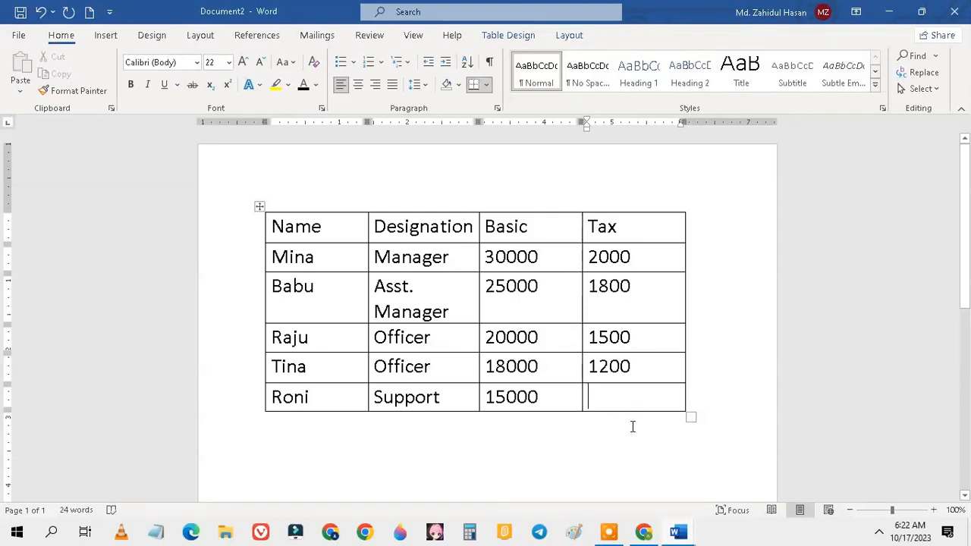
type("0")
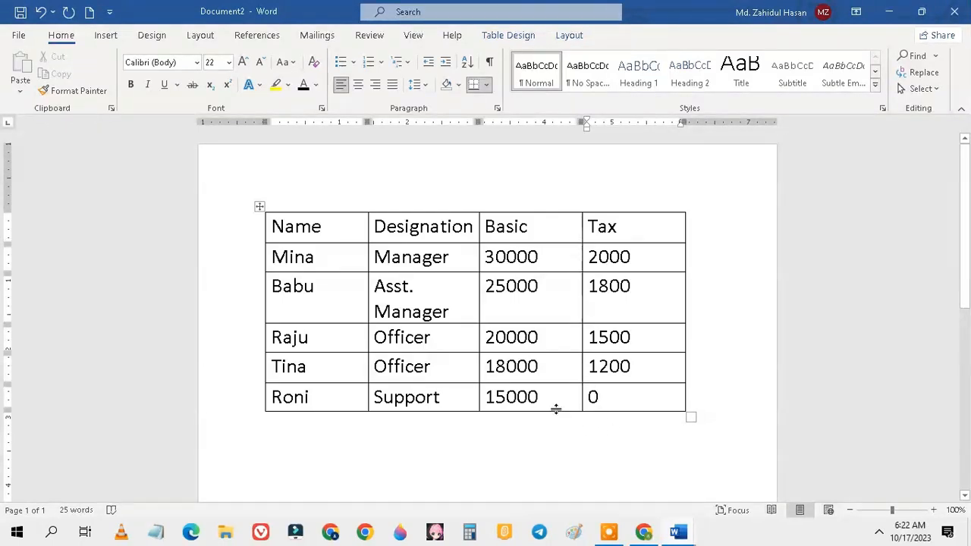
left_click(531, 442)
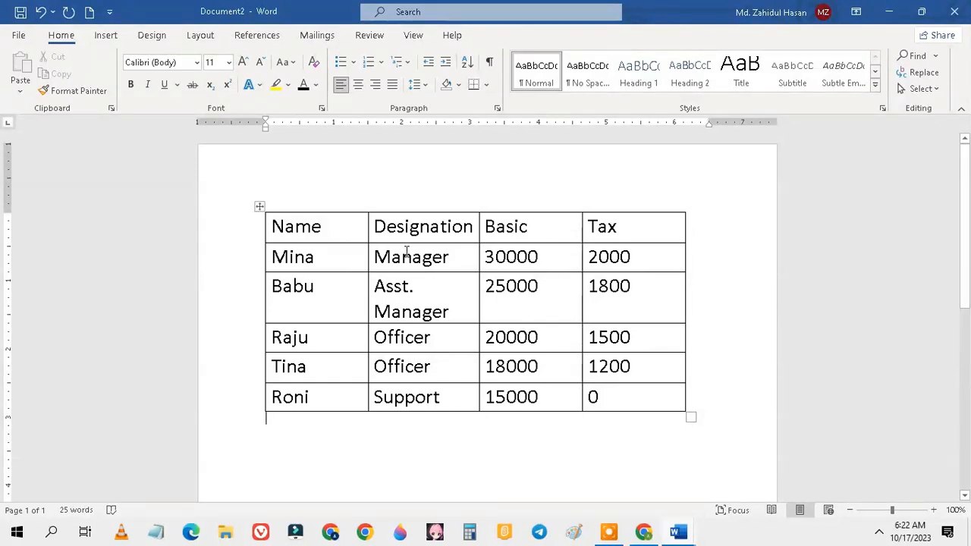
Save the employee table document as "salary info" in the local Documents folder.
left_click(20, 13)
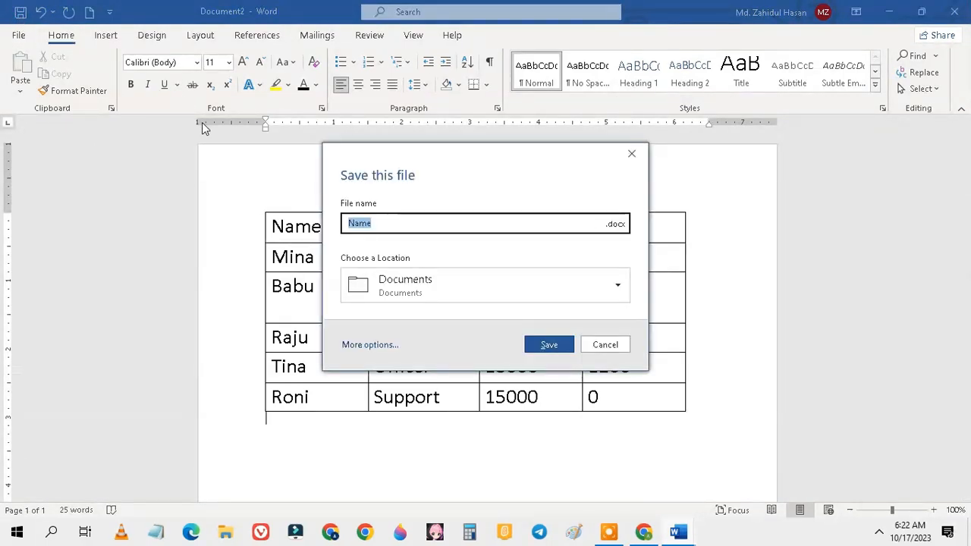
left_click(447, 292)
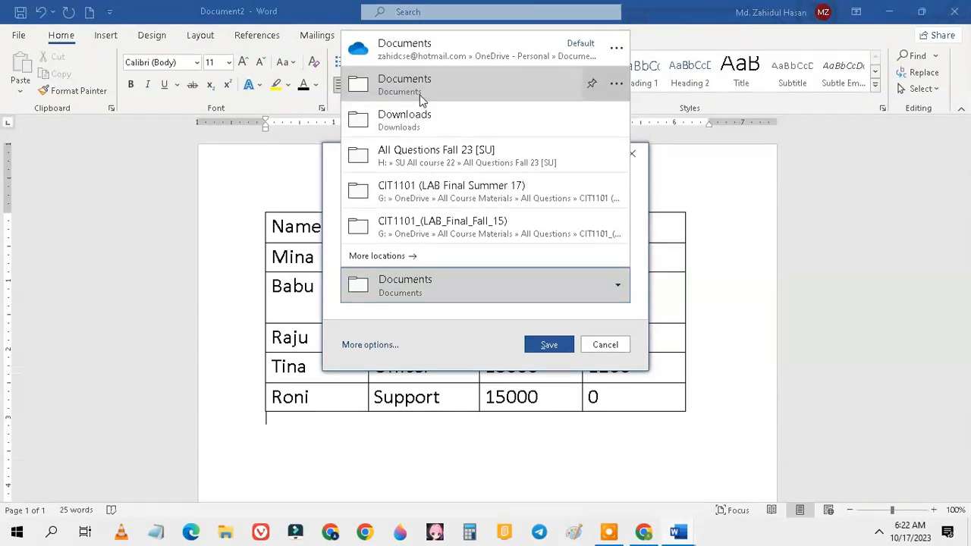
left_click(420, 95)
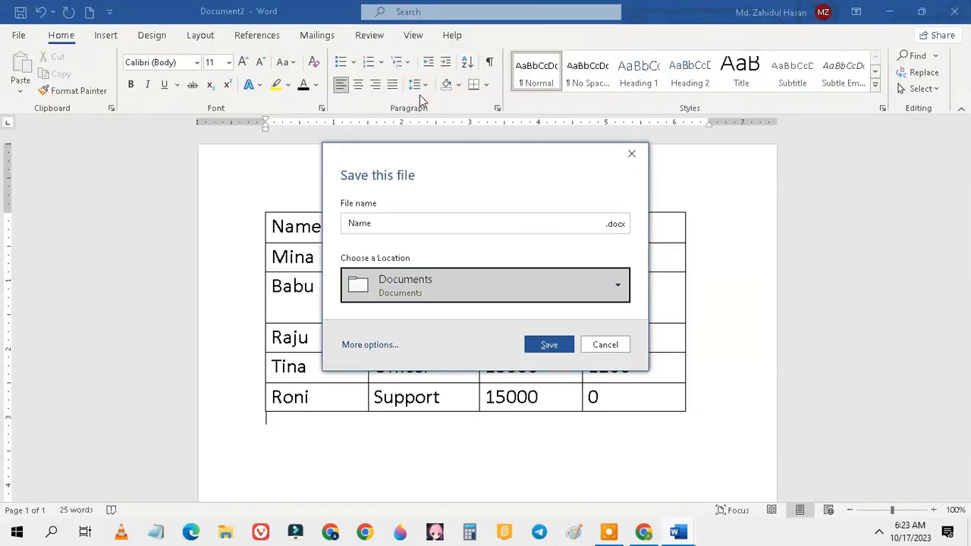
left_click(405, 225)
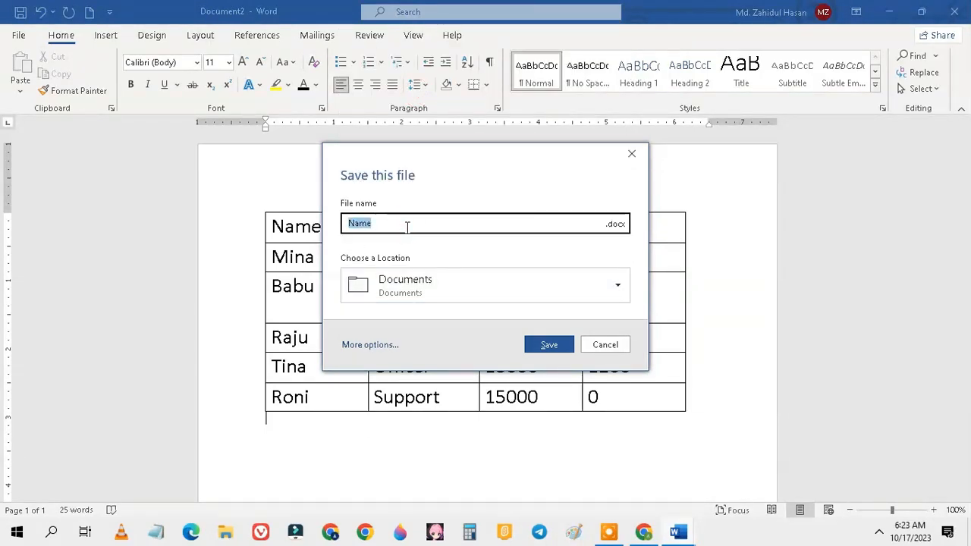
key("BackSpace")
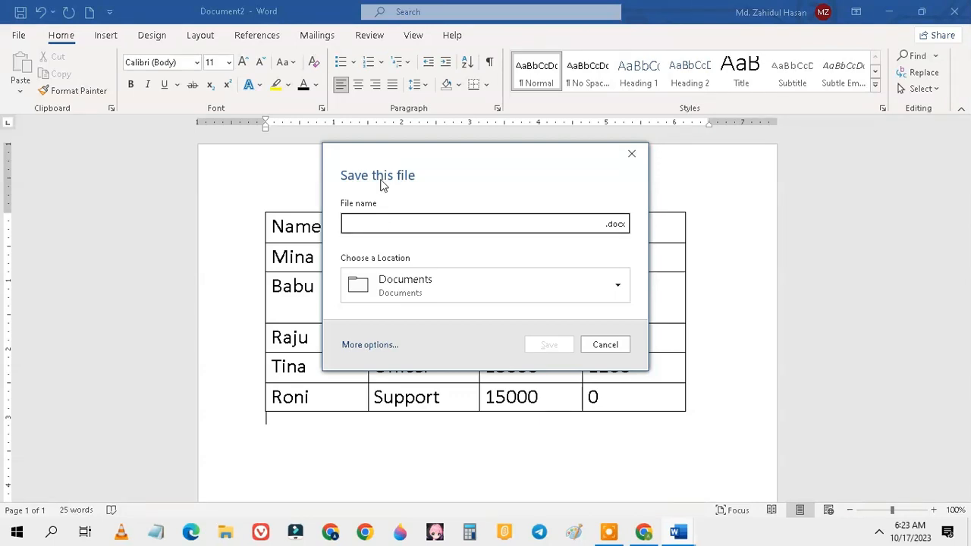
type("sa")
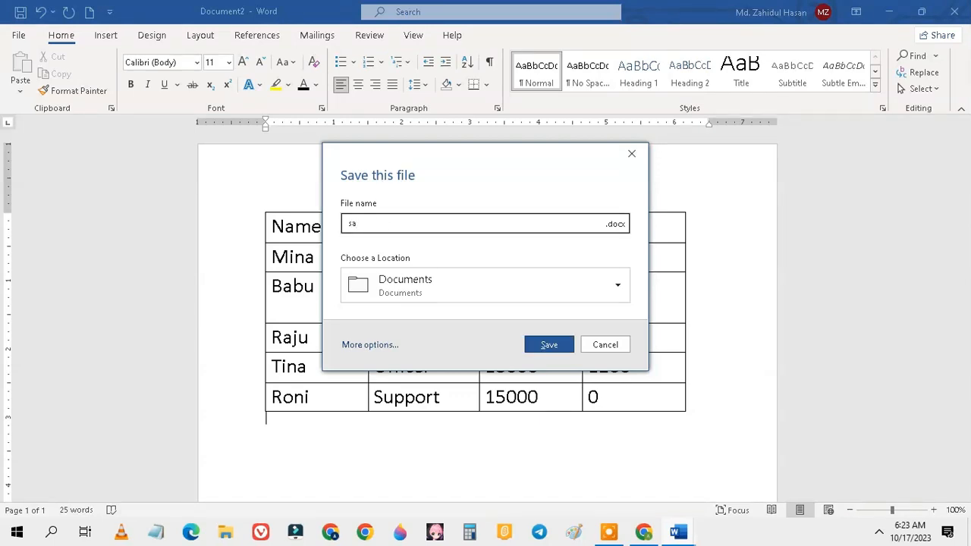
type("lary info")
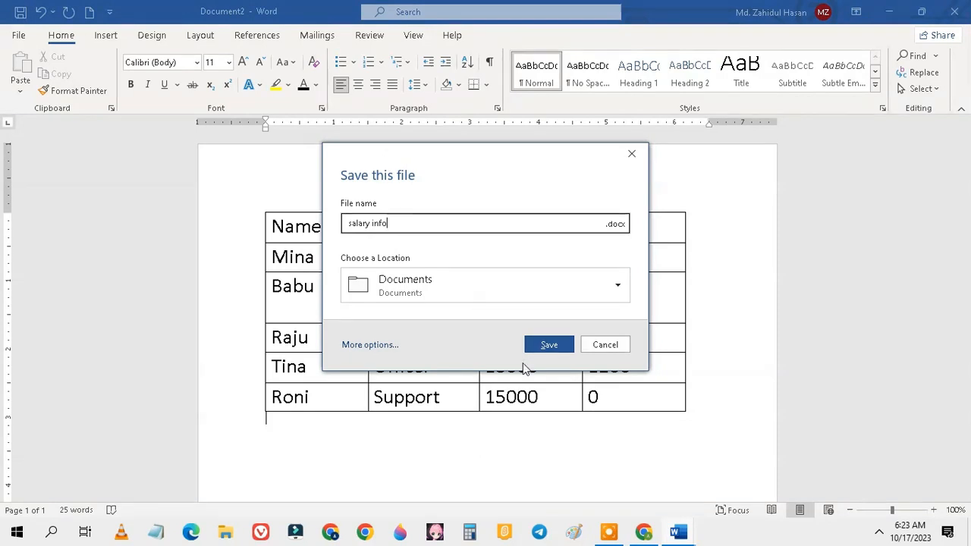
left_click(548, 345)
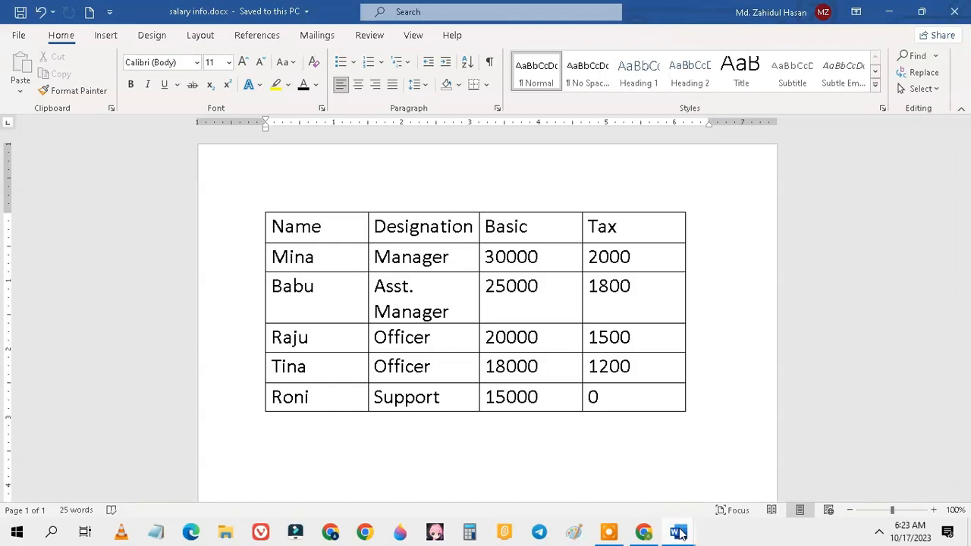
View the Pay Slip document and return to the salary info document to compare the two.
mouse_move(678, 531)
left_click(618, 476)
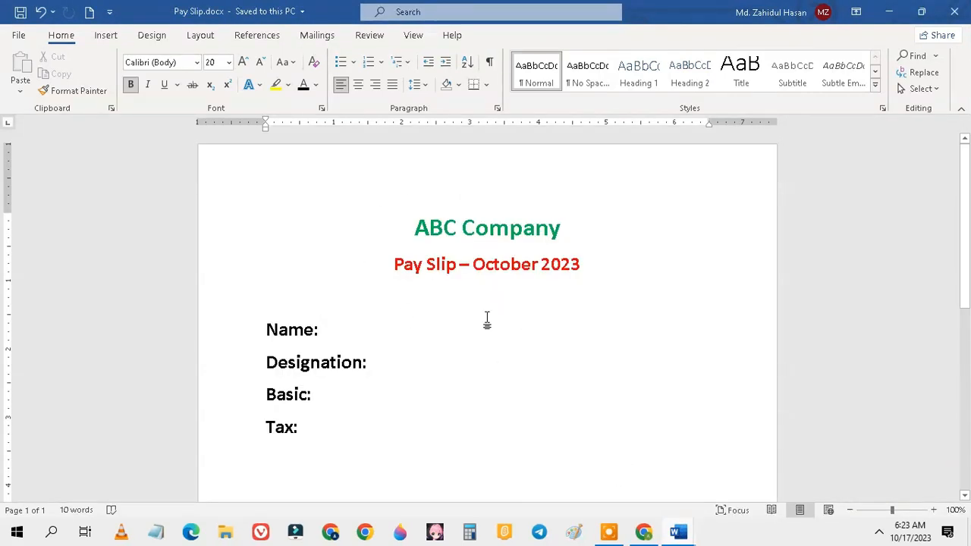
mouse_move(677, 530)
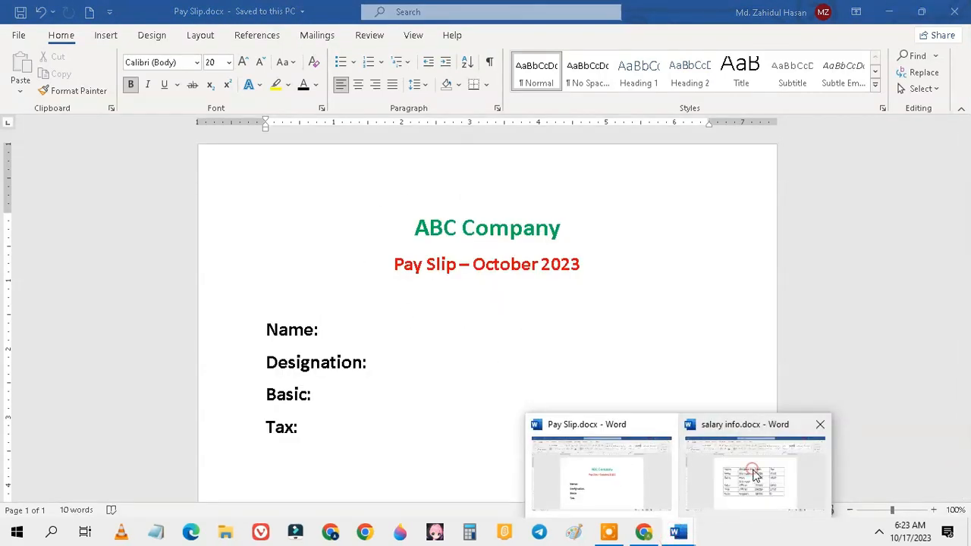
left_click(749, 467)
mouse_move(640, 526)
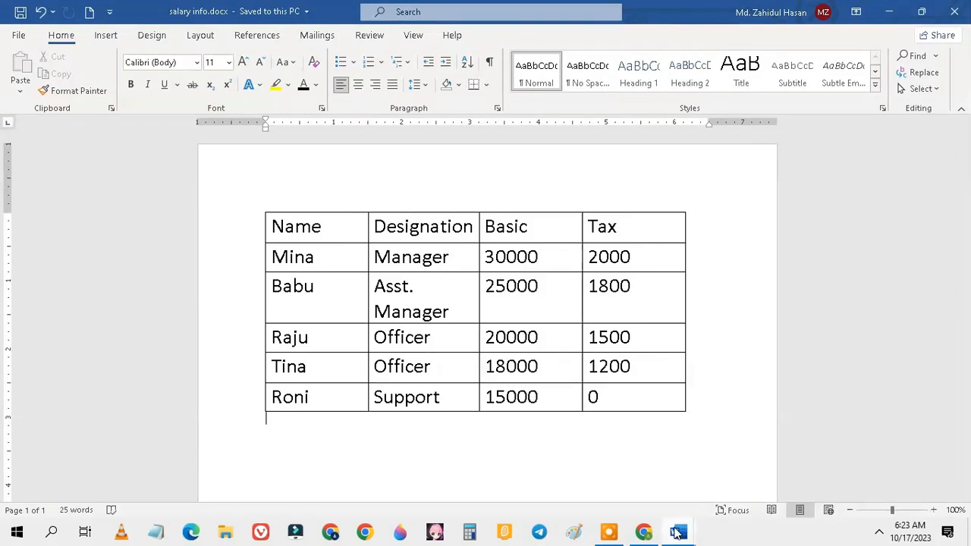
Switch to the Pay Slip document and start a mail merge of the Letters type.
mouse_move(675, 531)
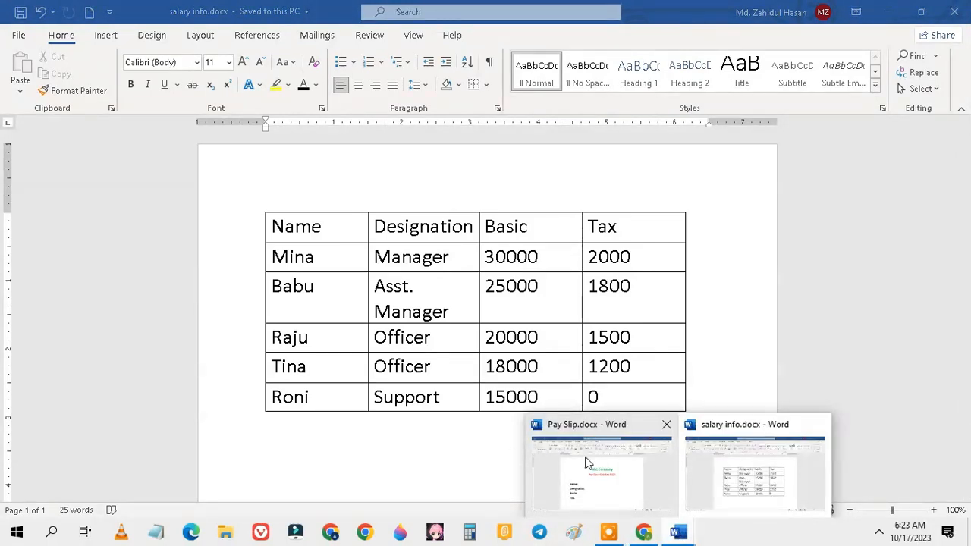
left_click(611, 428)
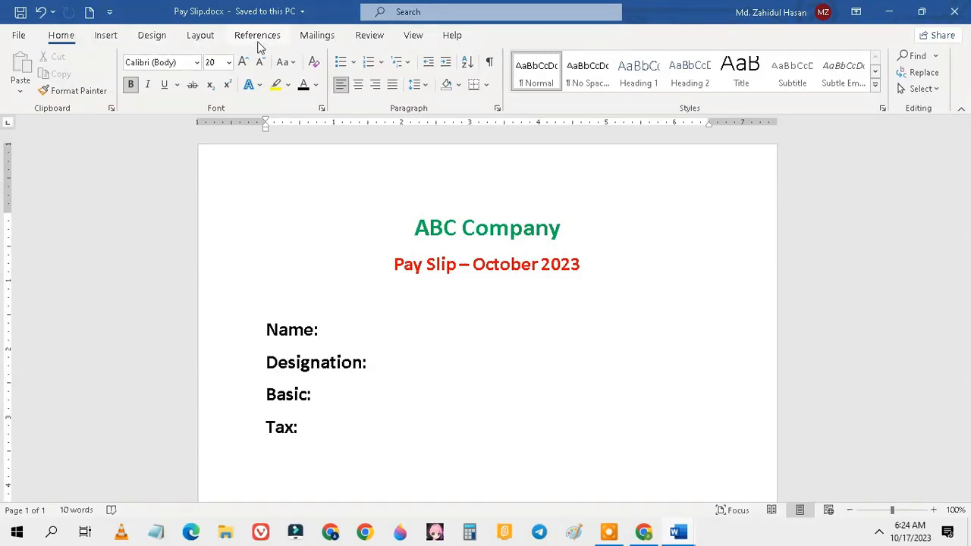
left_click(317, 36)
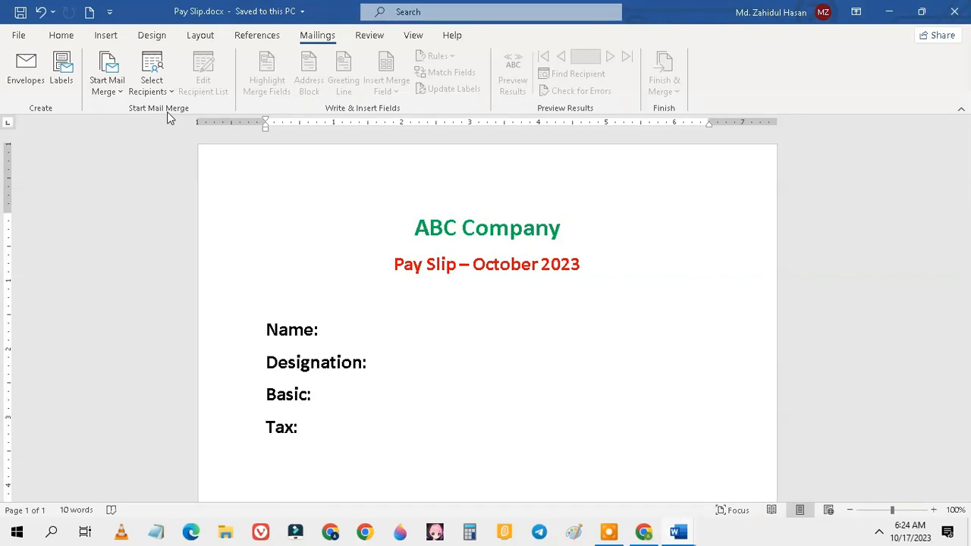
left_click(111, 82)
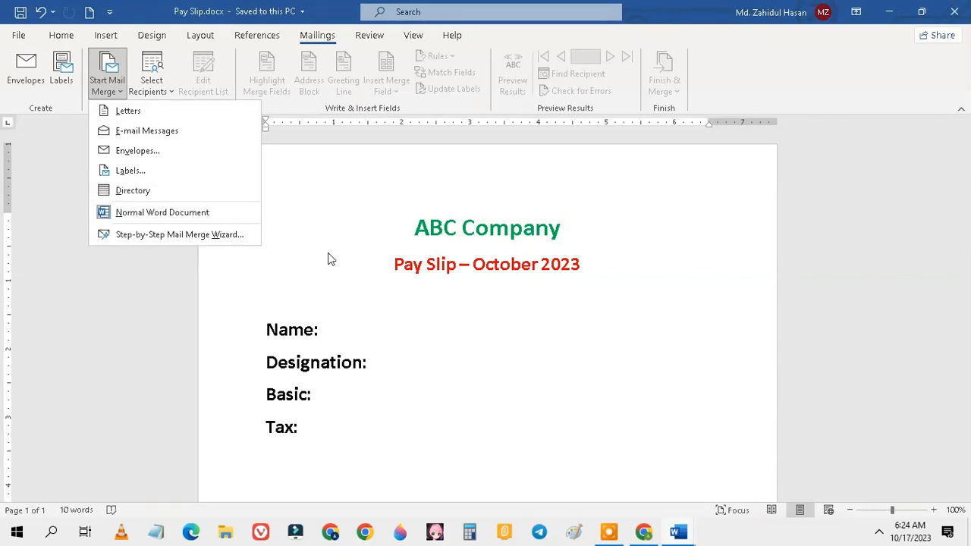
left_click(145, 113)
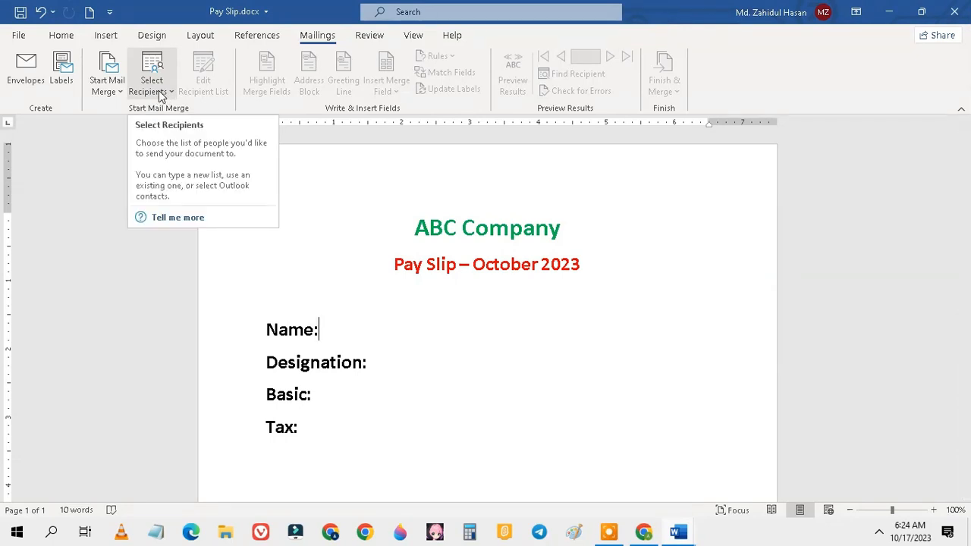
Check the employee table in the salary info document, then minimize it to return to the pay slip.
left_click(151, 90)
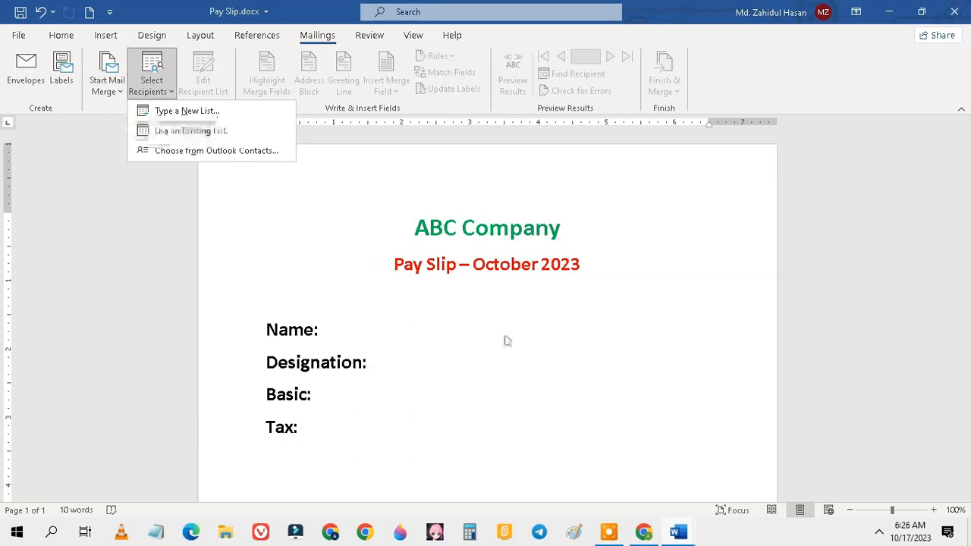
left_click(681, 536)
left_click(728, 484)
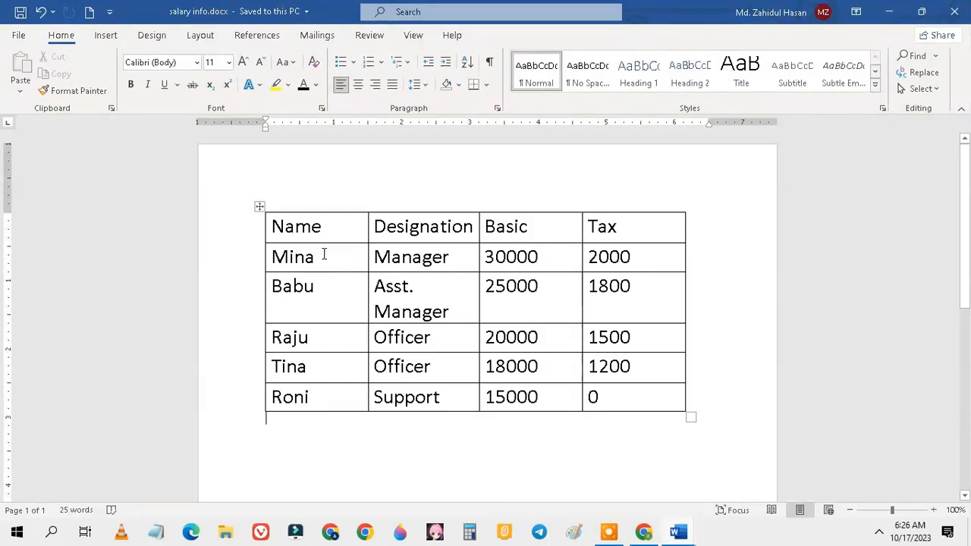
left_click(889, 11)
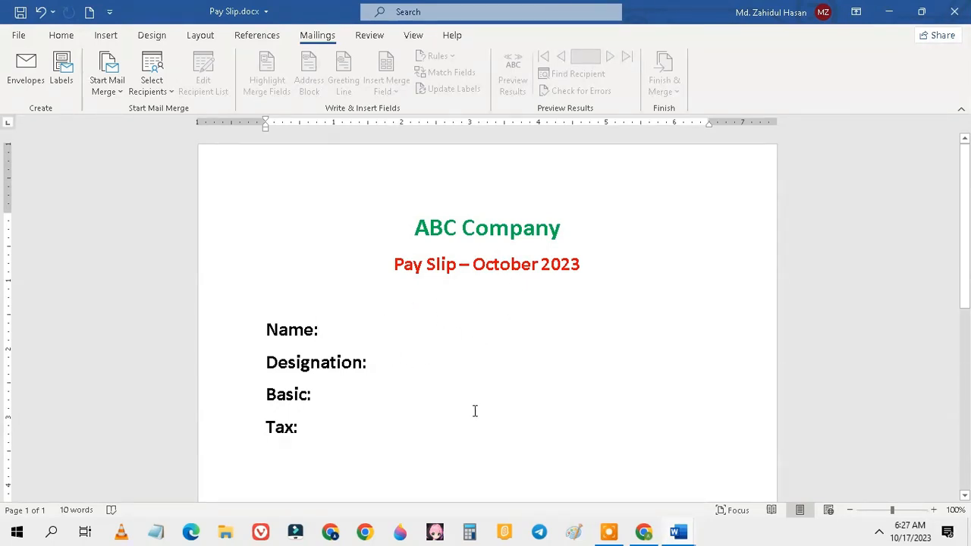
Use the existing salary info.docx from Documents as the merge recipient list and accept all its recipients.
left_click(155, 97)
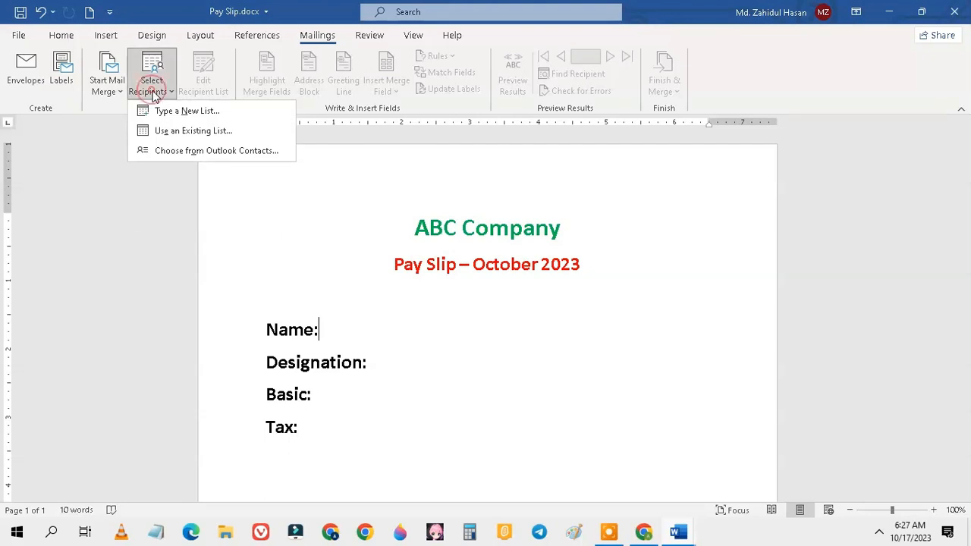
left_click(196, 133)
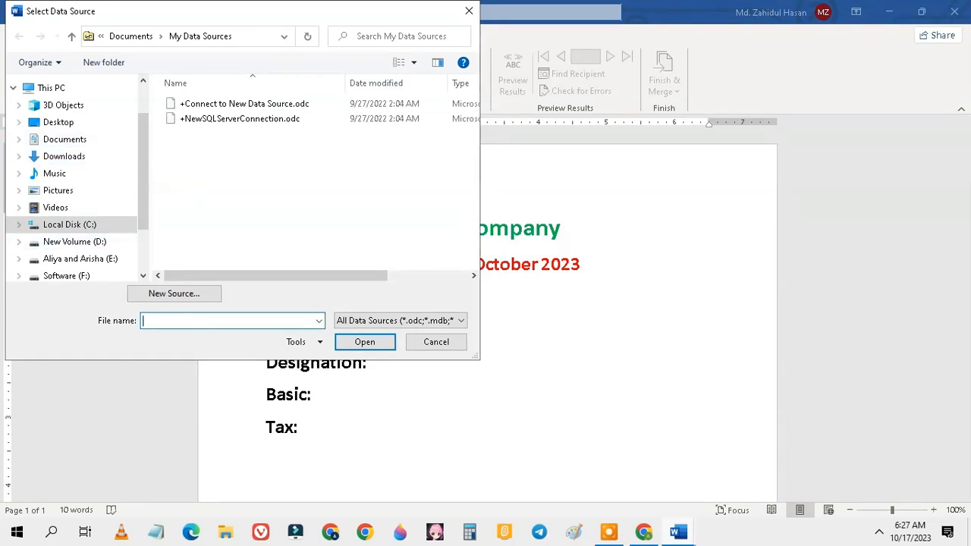
left_click(68, 143)
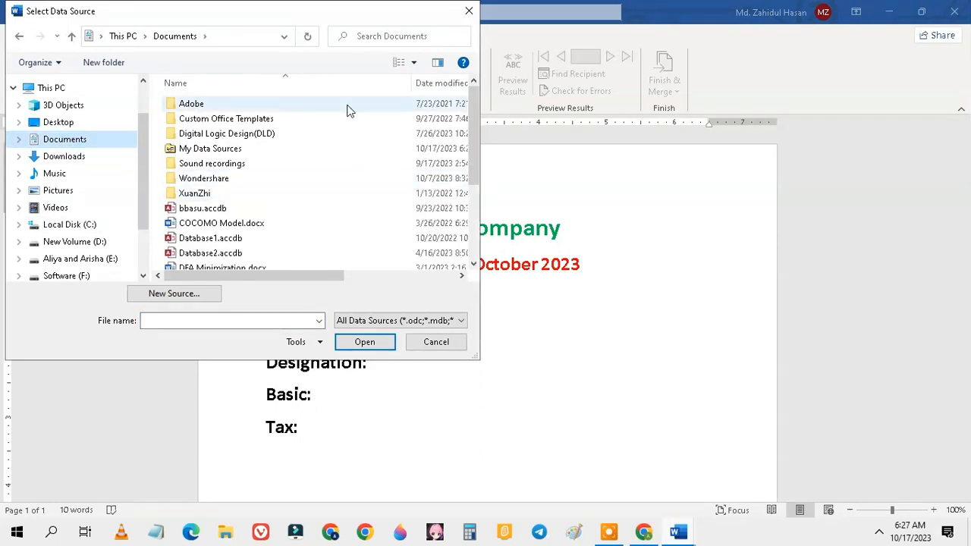
scroll(345, 191, "down", 2)
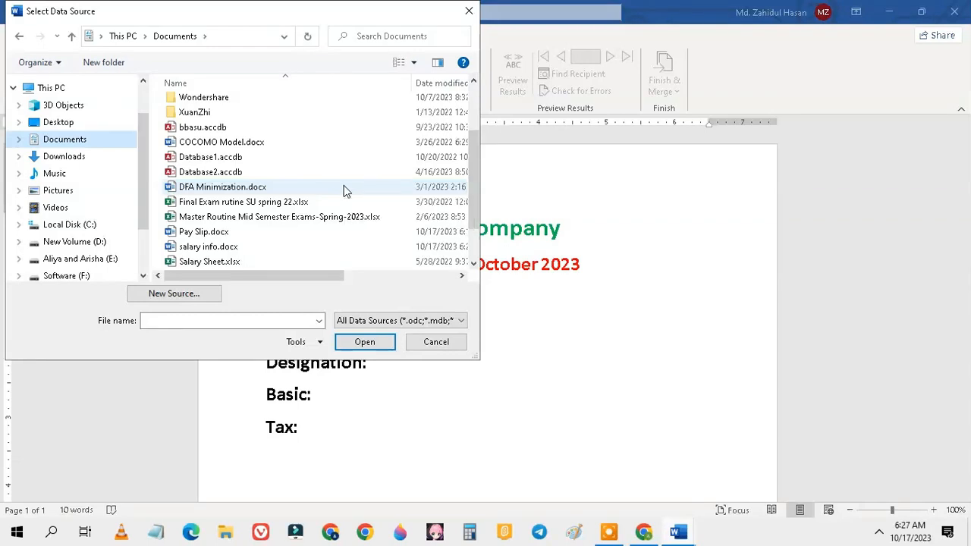
left_click(193, 247)
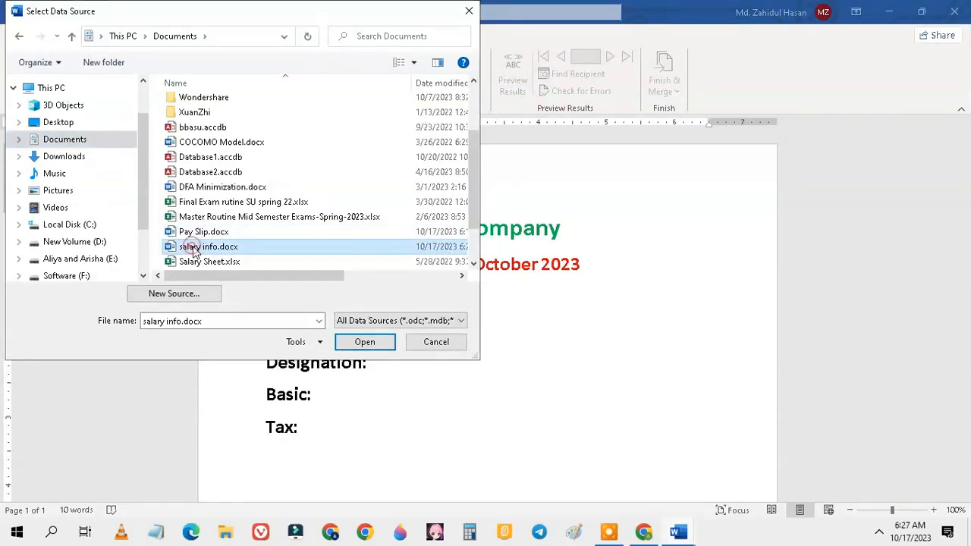
left_click(362, 341)
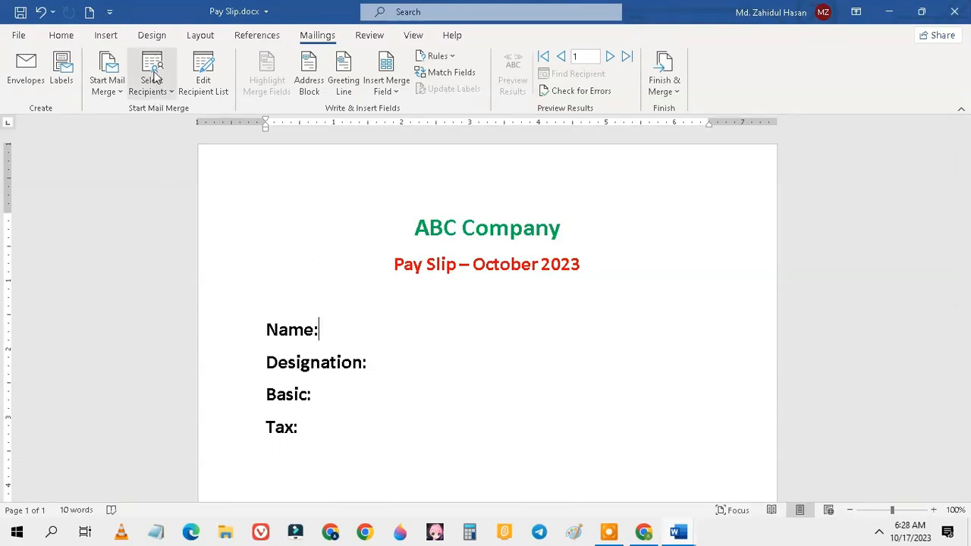
left_click(206, 73)
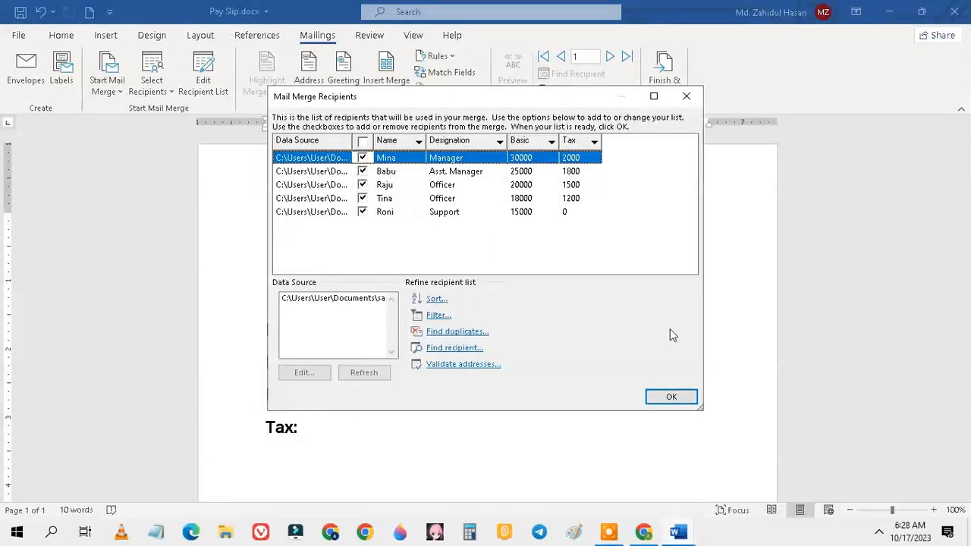
left_click(668, 399)
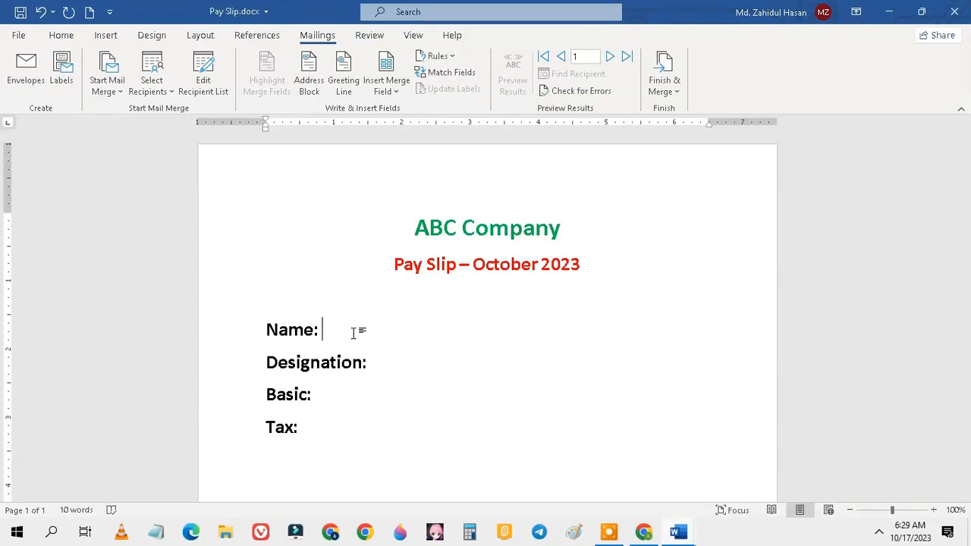
Insert the Name and Designation merge fields after their matching labels in the pay slip.
left_click(385, 91)
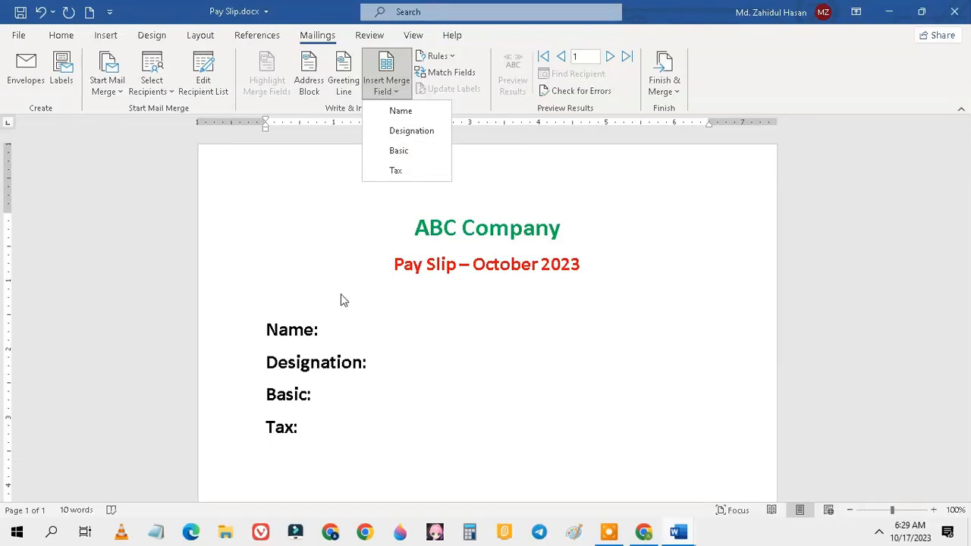
left_click(402, 113)
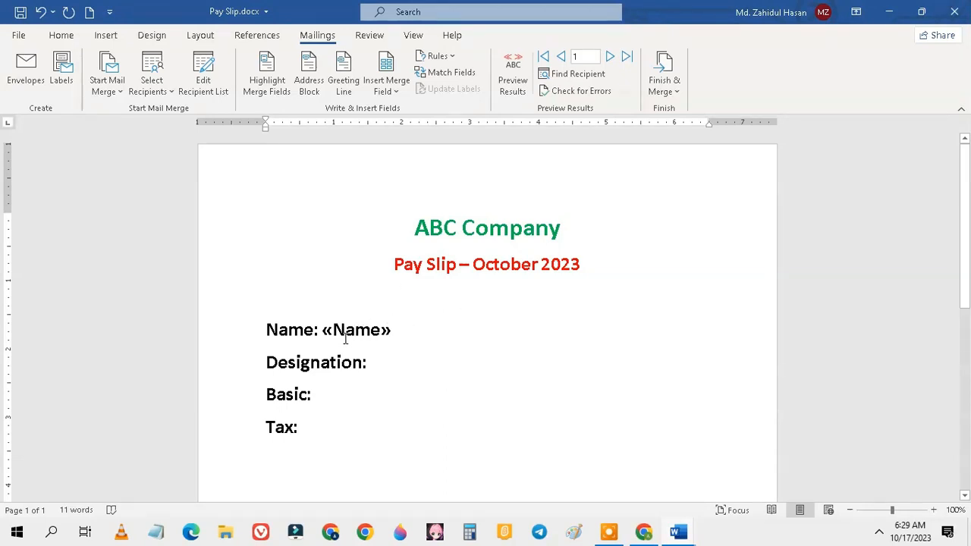
left_click(385, 364)
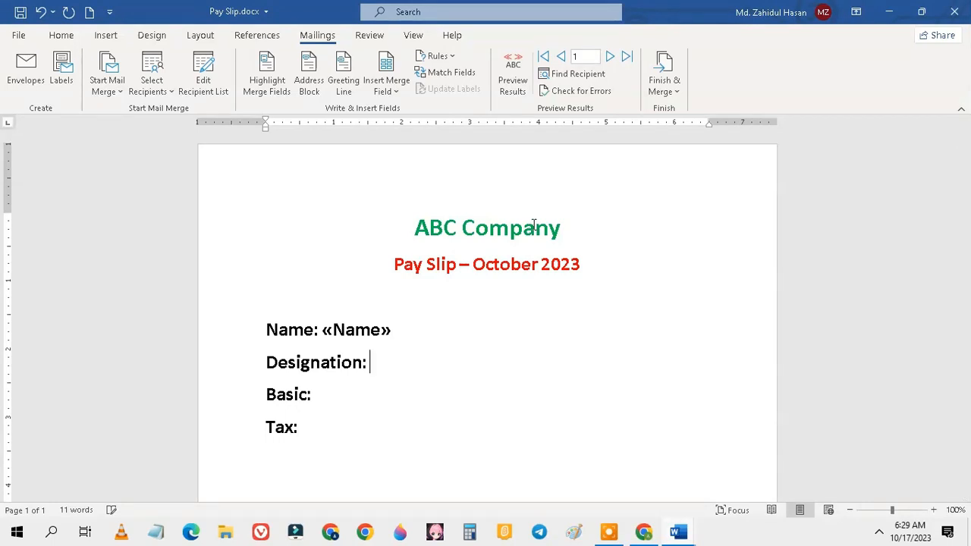
left_click(388, 91)
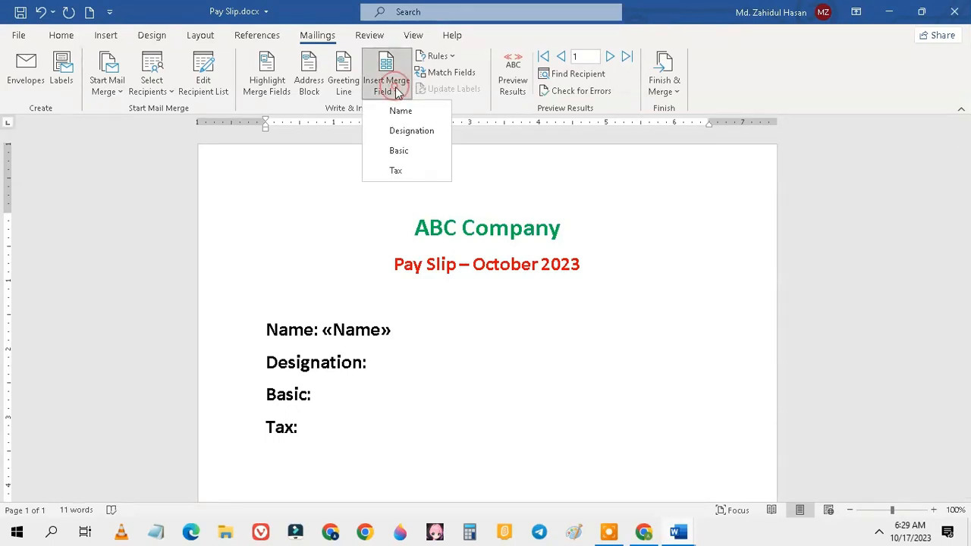
left_click(410, 131)
Insert the Basic and Tax merge fields after their matching labels in the pay slip.
left_click(323, 394)
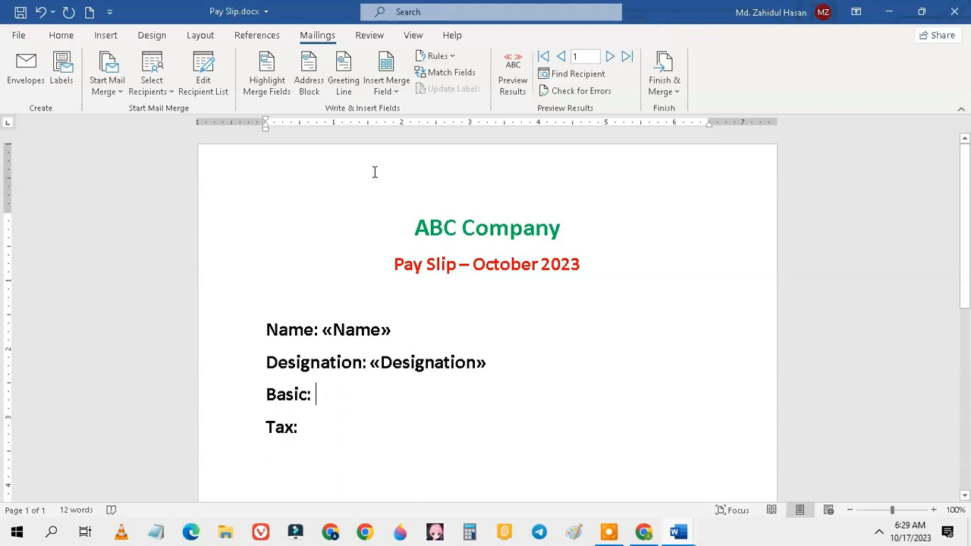
left_click(386, 91)
left_click(391, 148)
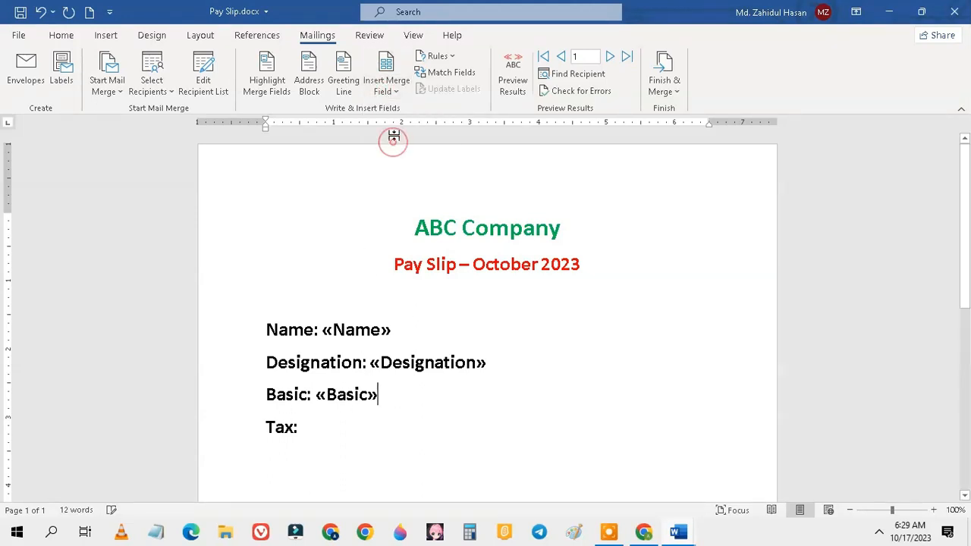
left_click(304, 429)
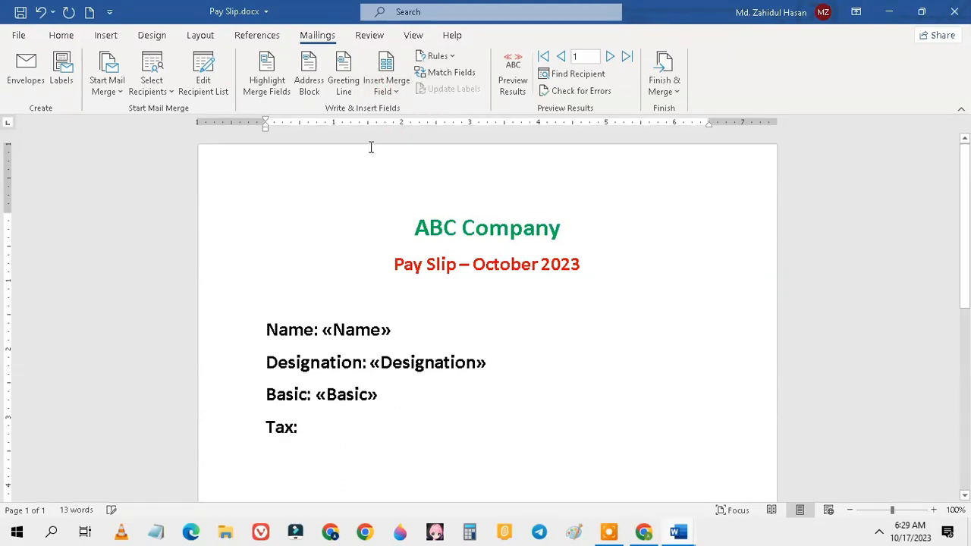
left_click(387, 91)
left_click(400, 172)
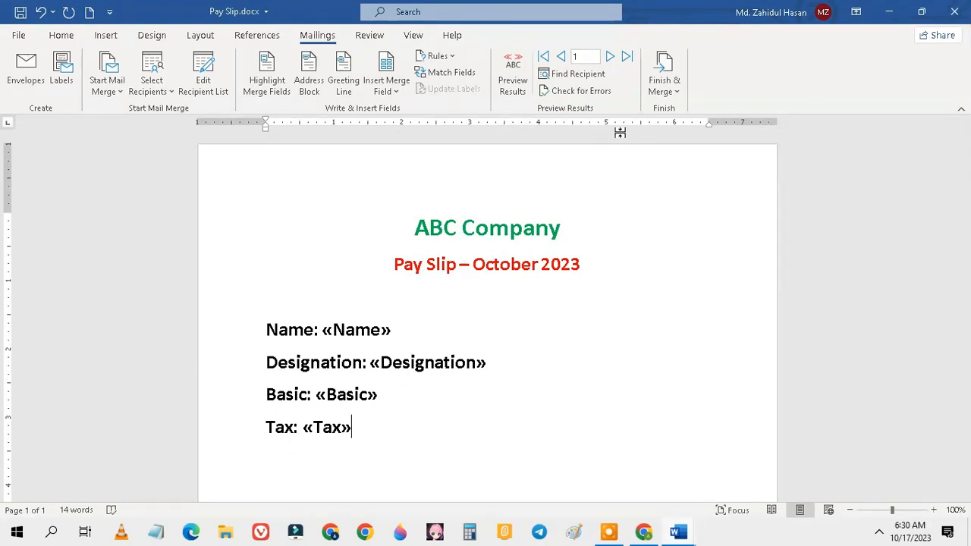
Preview the merge results and go through the recipient records from the first to the fourth.
left_click(519, 90)
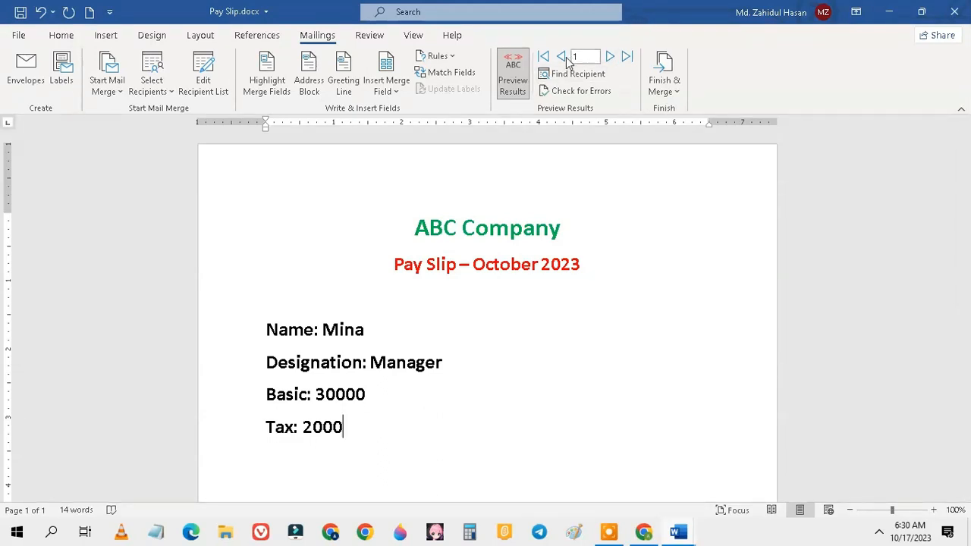
left_click(591, 56)
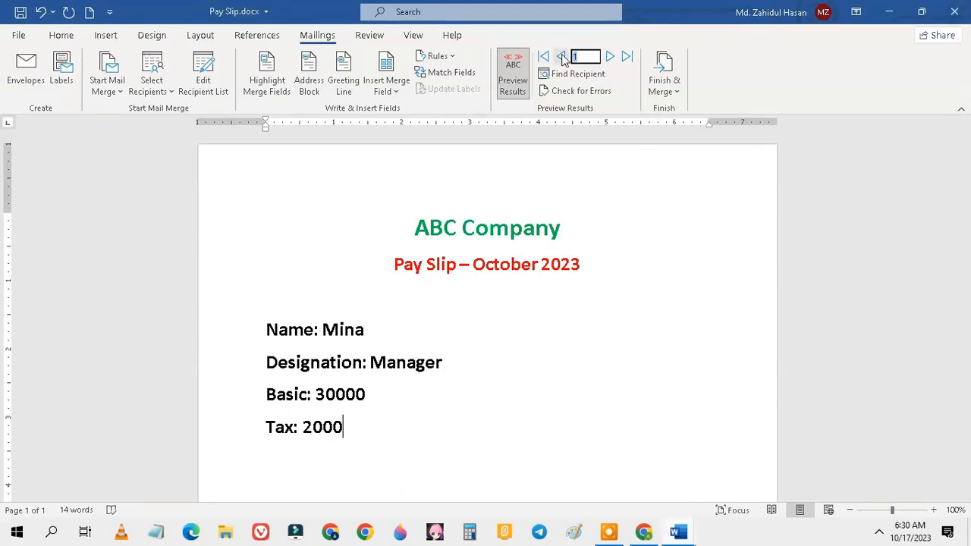
left_click(611, 57)
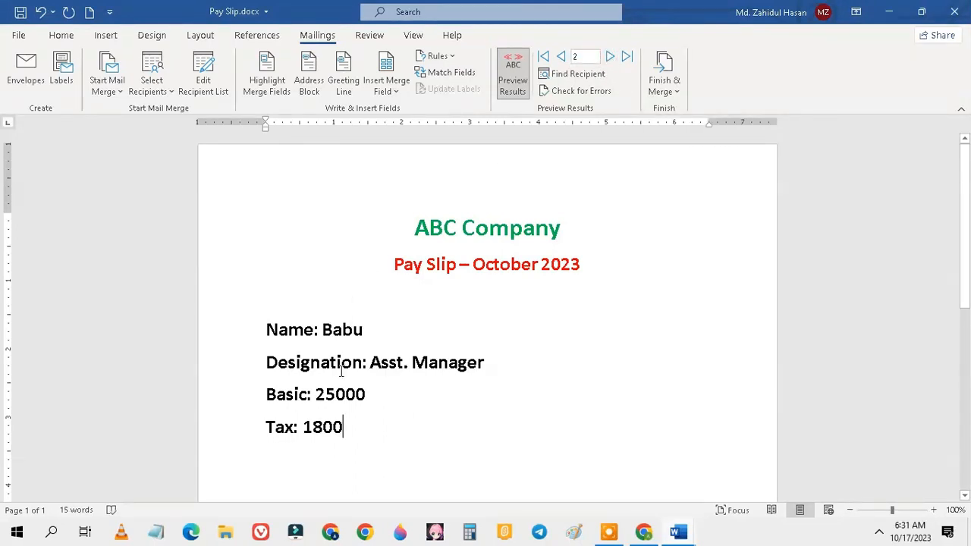
left_click(609, 58)
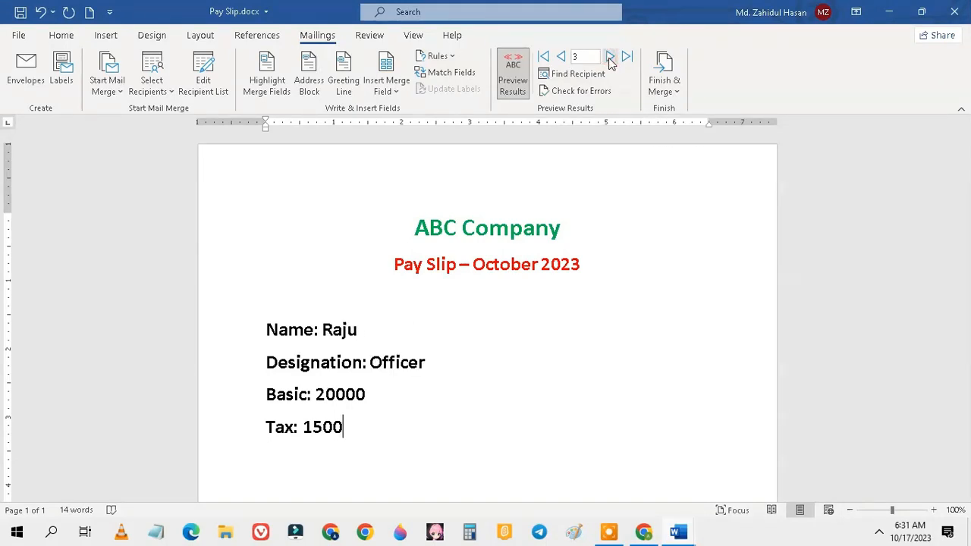
left_click(610, 57)
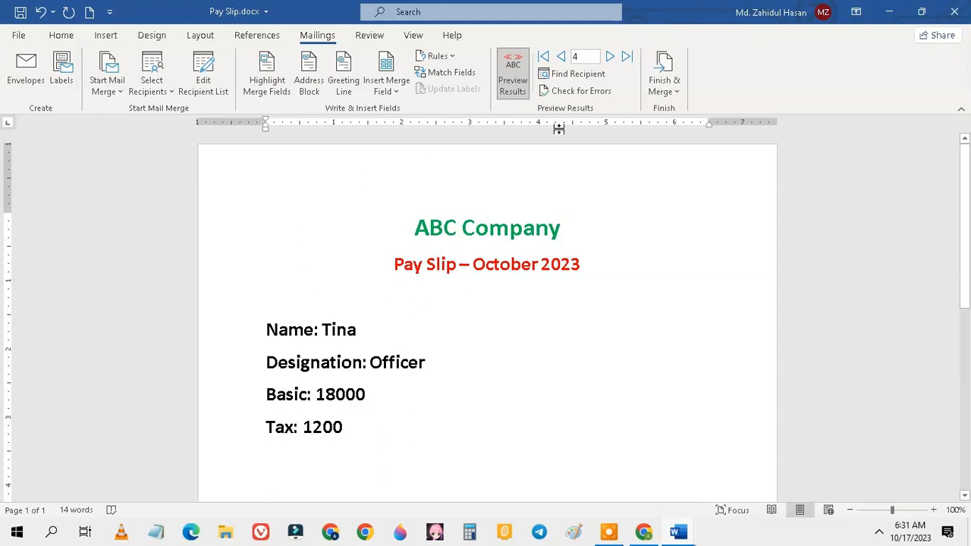
Finish the merge into a new document of editable individual pay slips, including all records.
left_click(668, 76)
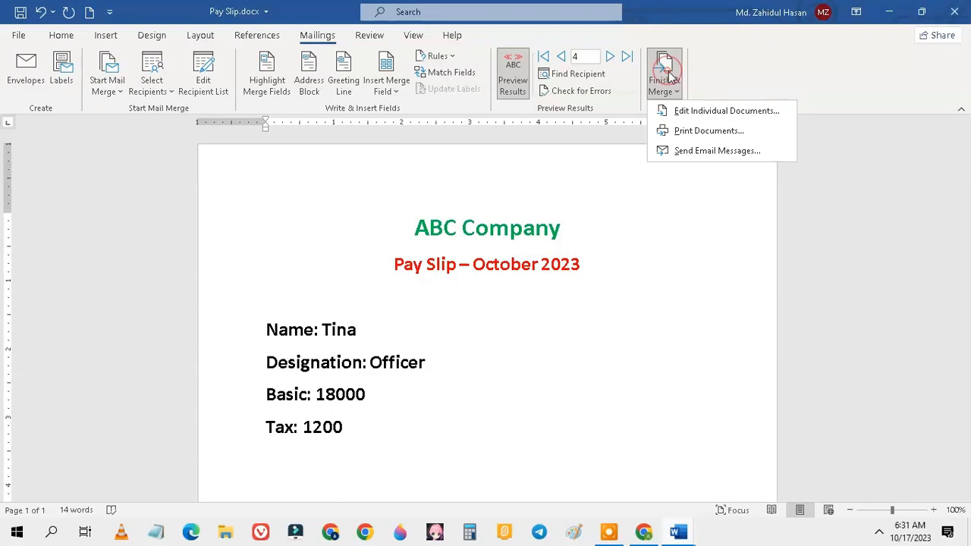
left_click(735, 113)
left_click_drag(461, 201, 460, 163)
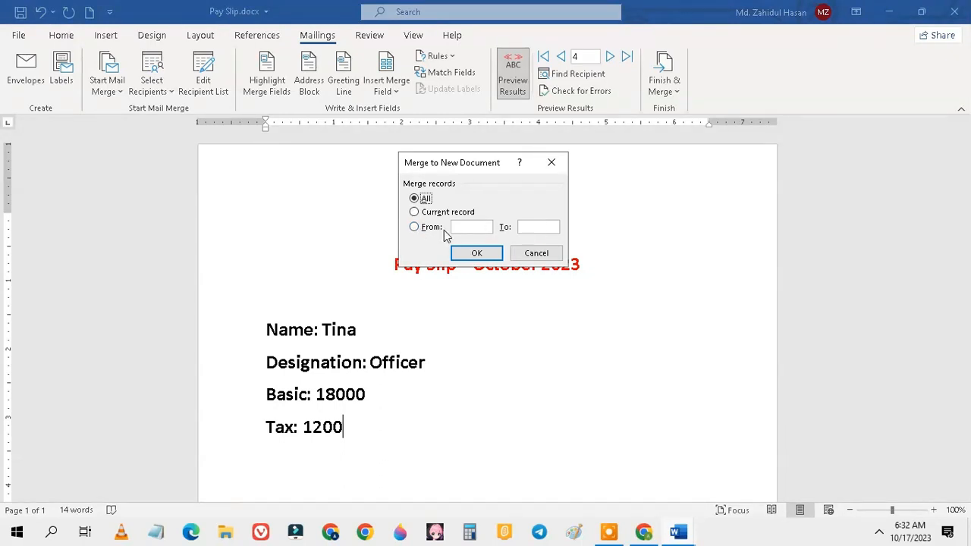
left_click(414, 227)
left_click(414, 212)
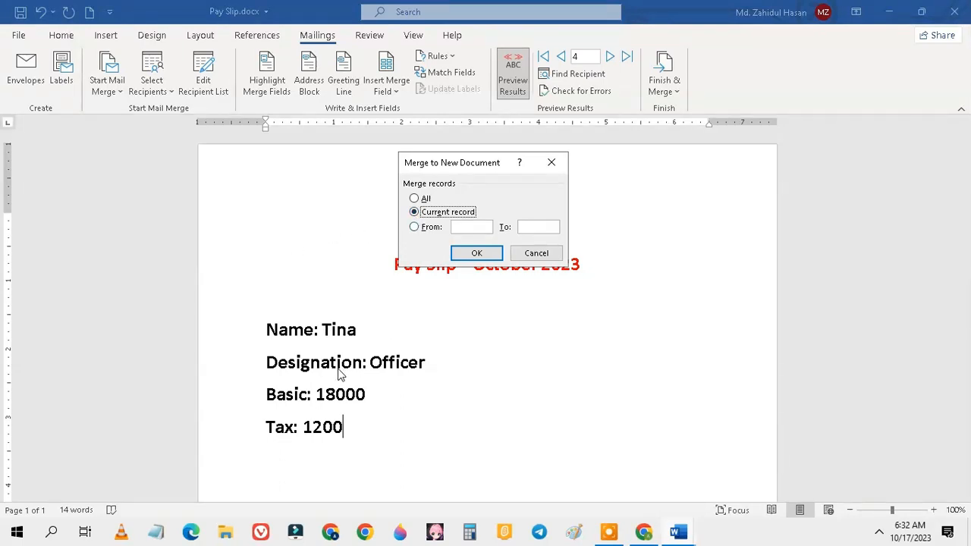
left_click(422, 198)
left_click(476, 254)
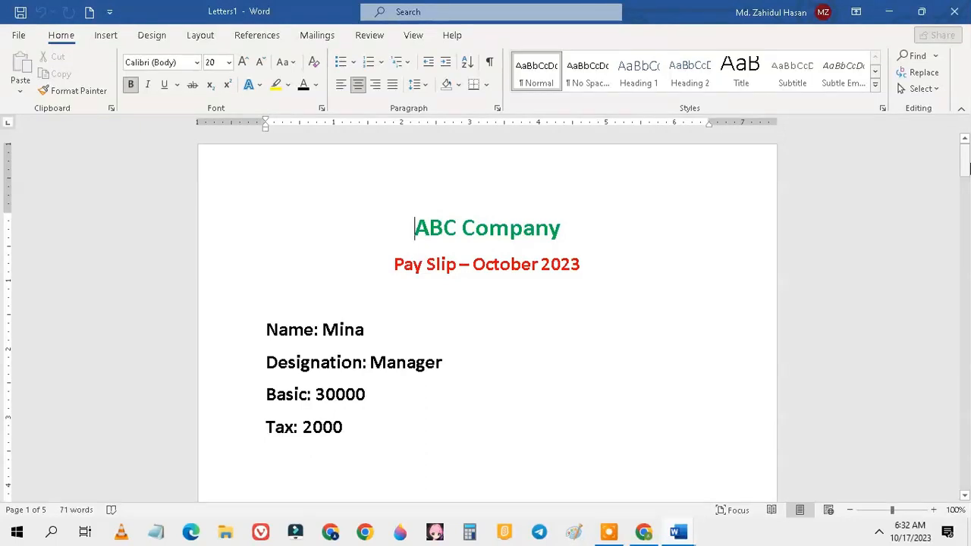
Look through the merged document to check each employee's pay slip from the first page to the last.
scroll(918, 185, "down", 3)
scroll(918, 185, "down", 7)
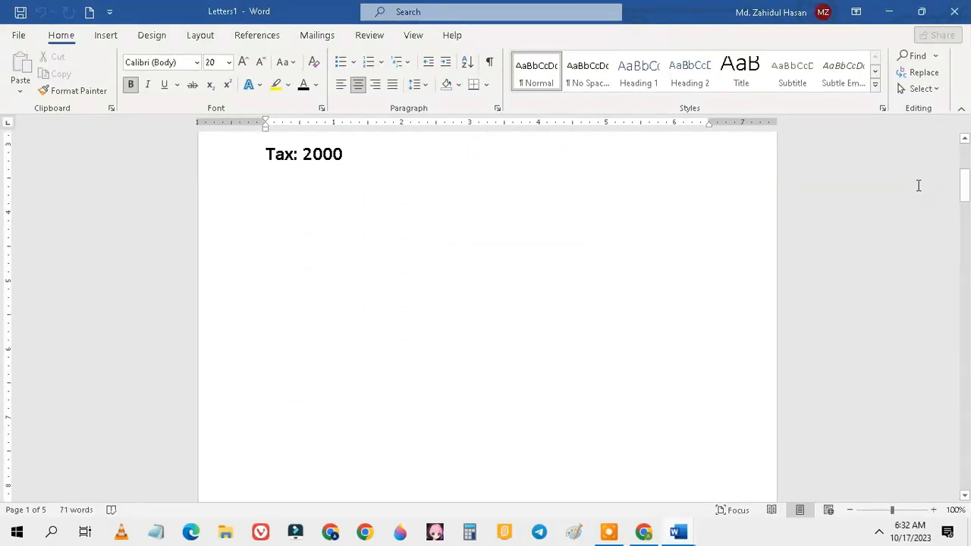
scroll(918, 185, "down", 3)
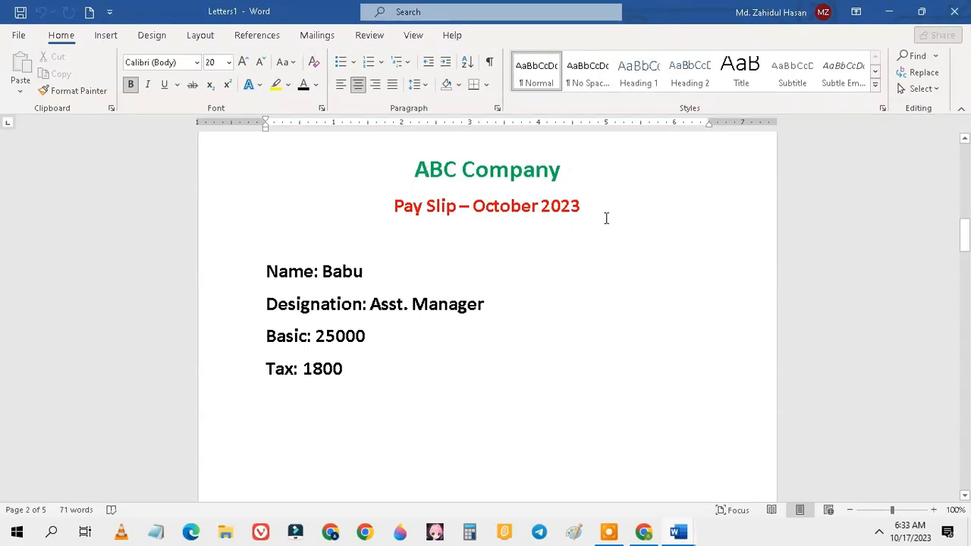
scroll(436, 264, "up", 10)
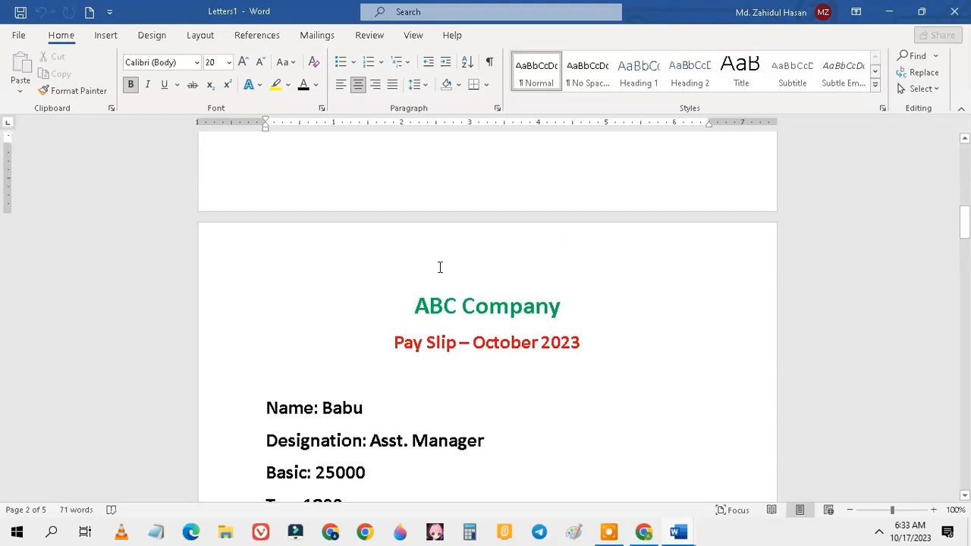
scroll(440, 267, "down", 1)
scroll(440, 267, "up", 2)
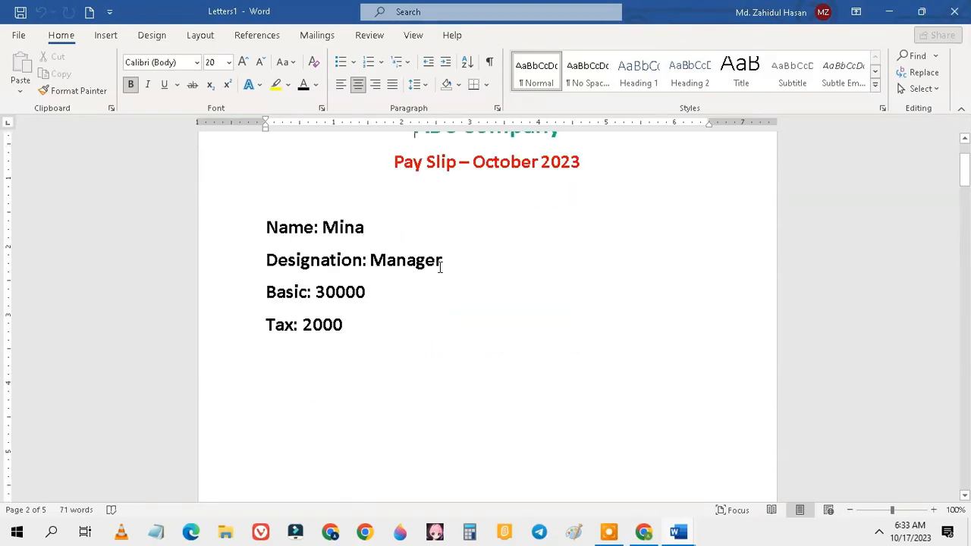
scroll(411, 285, "down", 15)
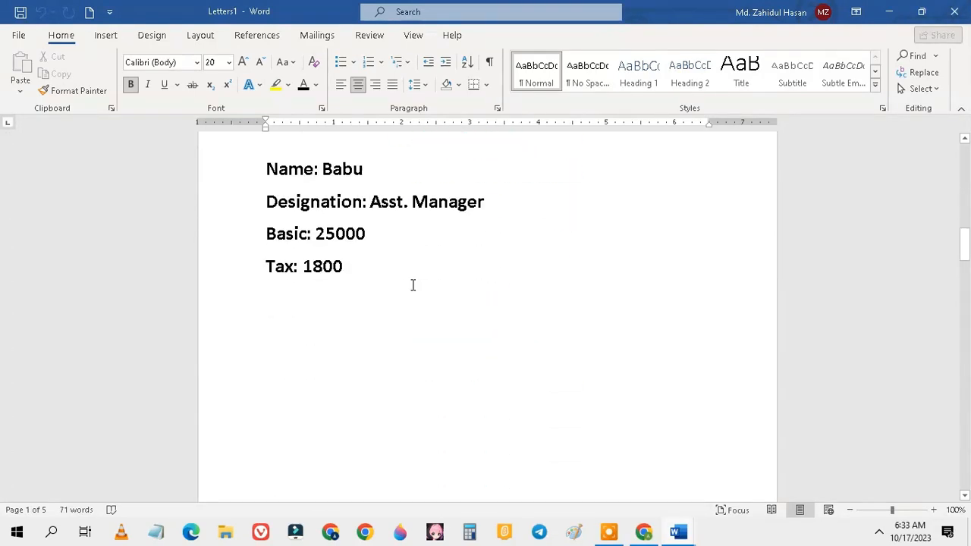
scroll(413, 285, "down", 6)
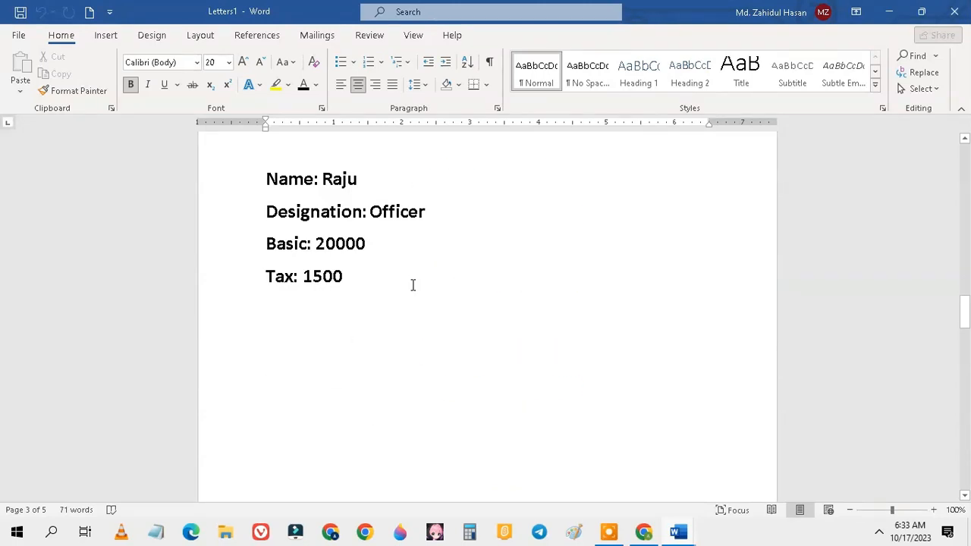
scroll(412, 286, "down", 12)
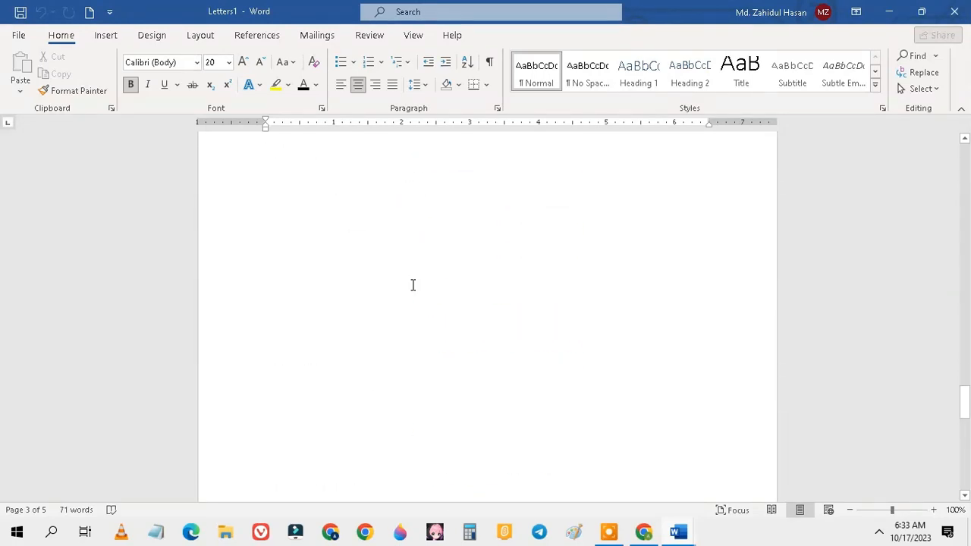
scroll(412, 285, "down", 6)
scroll(412, 285, "down", 3)
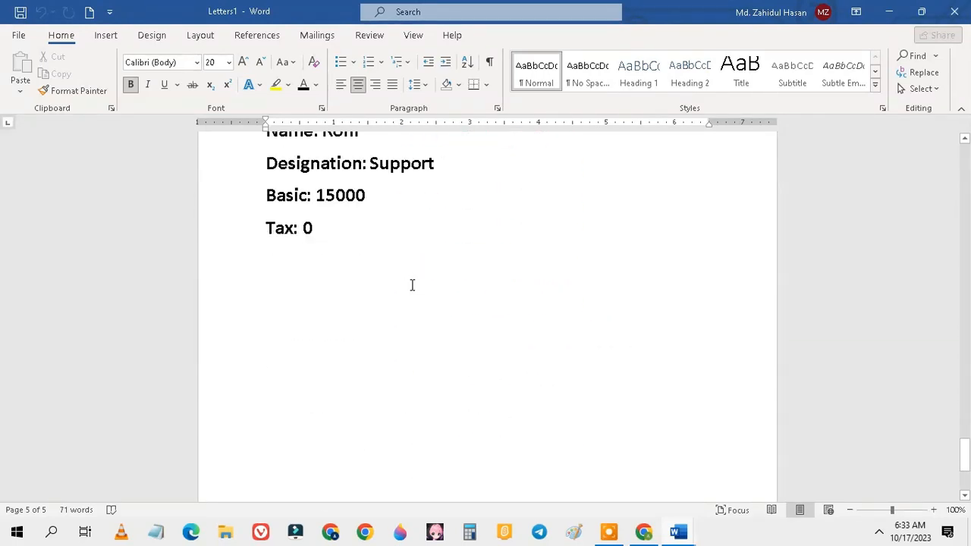
scroll(412, 285, "up", 3)
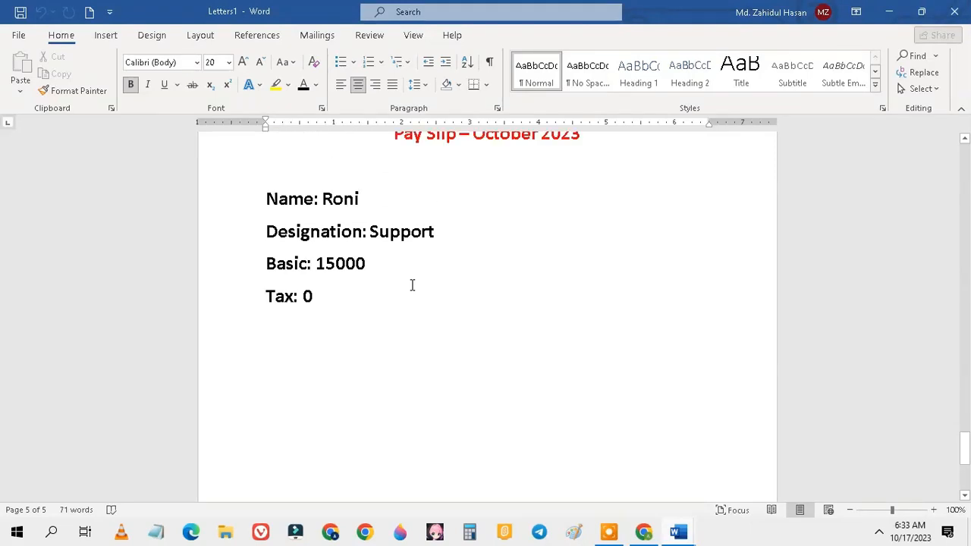